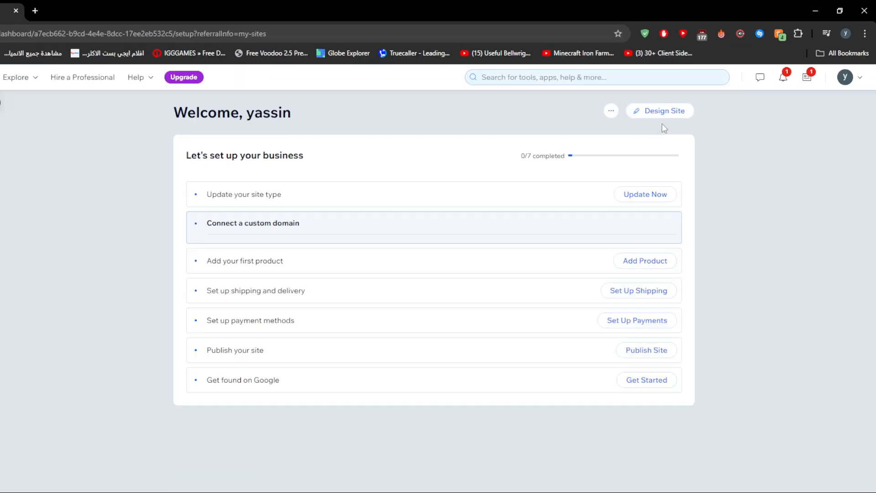
Open the site's design editor and select the hero strip in the Welcome section of the home page.
{"action": "left_click", "coordinate": [664, 113]}
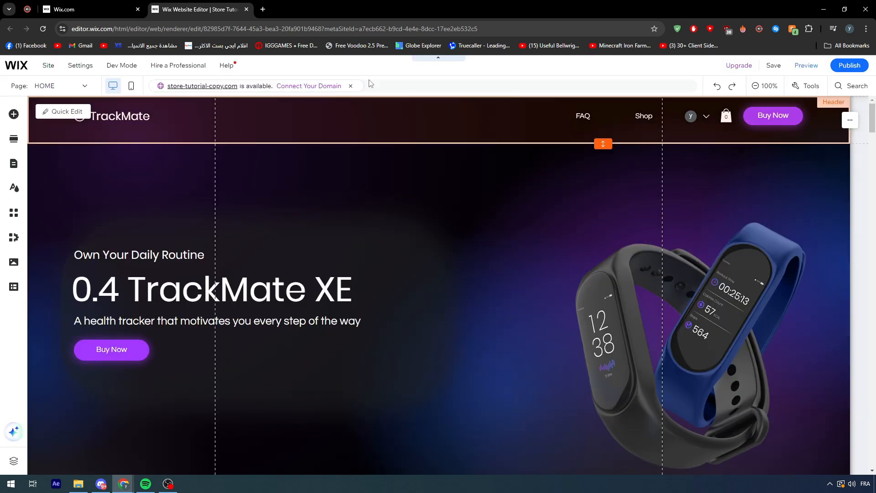
{"action": "scroll", "coordinate": [449, 182], "scroll_direction": "down", "scroll_amount": 2}
{"action": "left_click", "coordinate": [637, 224]}
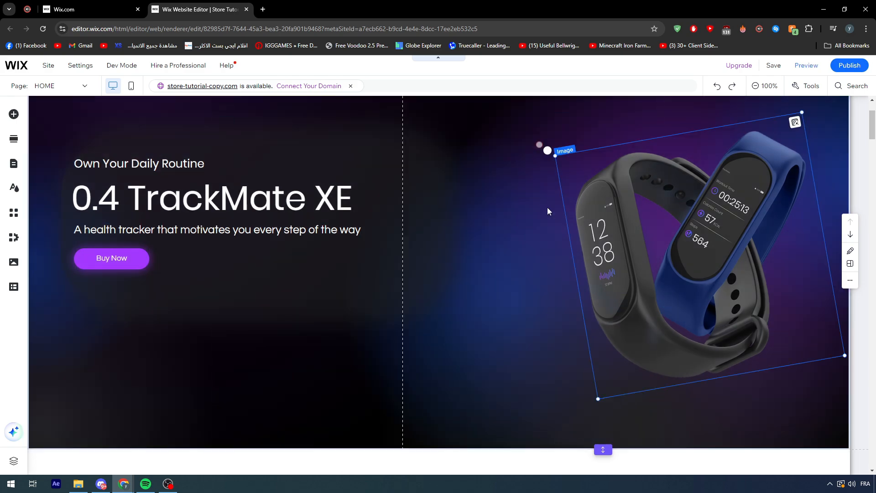
{"action": "scroll", "coordinate": [497, 174], "scroll_direction": "up", "scroll_amount": 2}
{"action": "left_click", "coordinate": [496, 175]}
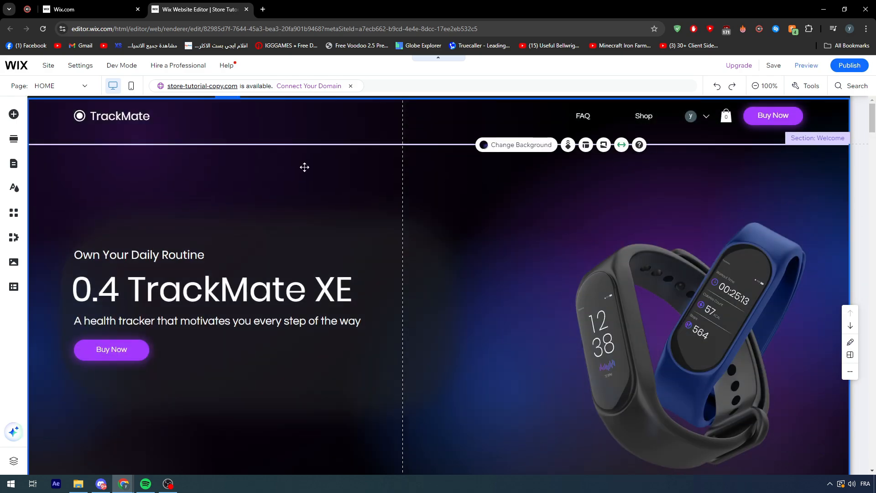
{"action": "scroll", "coordinate": [153, 165], "scroll_direction": "down", "scroll_amount": 5}
{"action": "scroll", "coordinate": [273, 203], "scroll_direction": "up", "scroll_amount": 6}
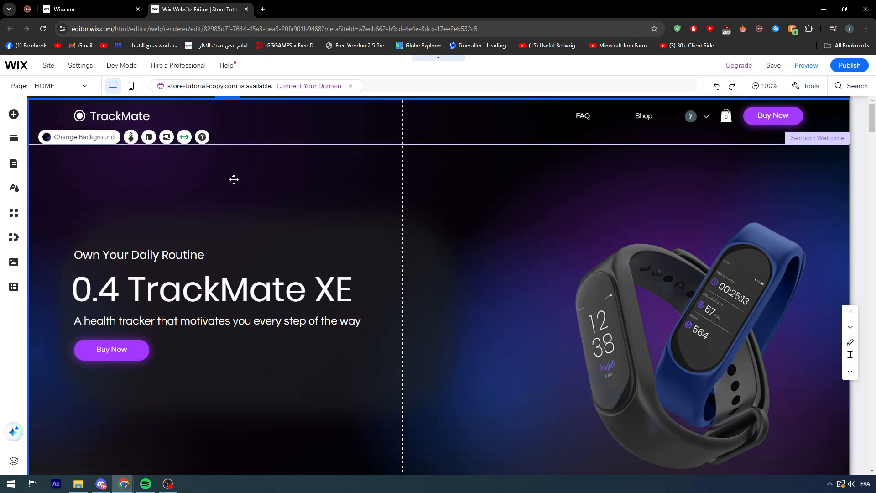
Rearrange the hero strip's fluid gradient by moving the purple point up and left and shifting the two outer blue points inward.
{"action": "left_click", "coordinate": [75, 137]}
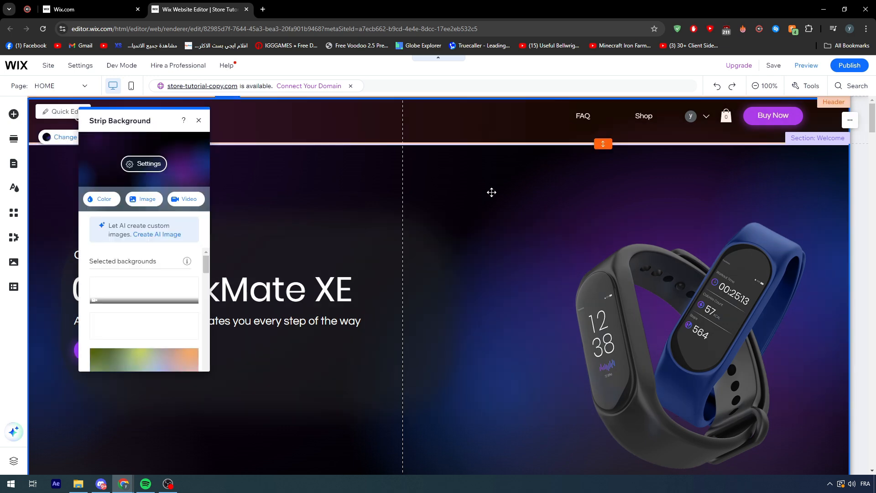
{"action": "left_click", "coordinate": [145, 165]}
{"action": "left_click", "coordinate": [184, 180]}
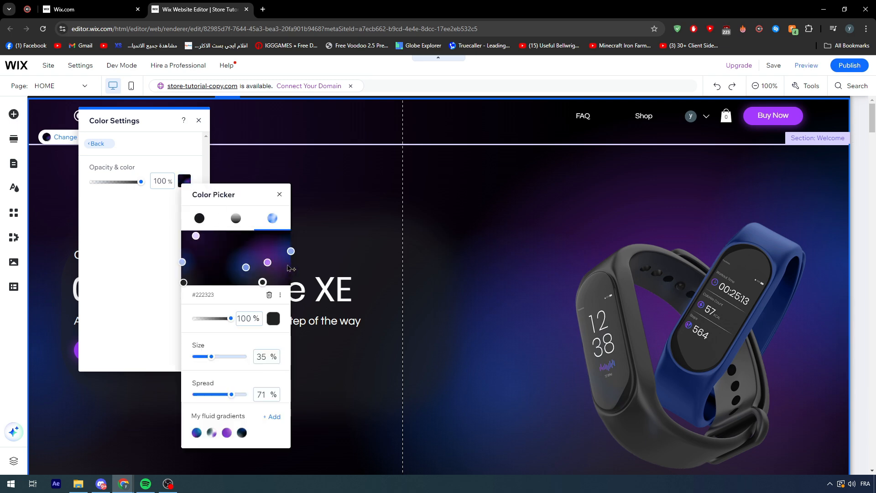
{"action": "left_click_drag", "start_coordinate": [268, 262], "coordinate": [251, 249]}
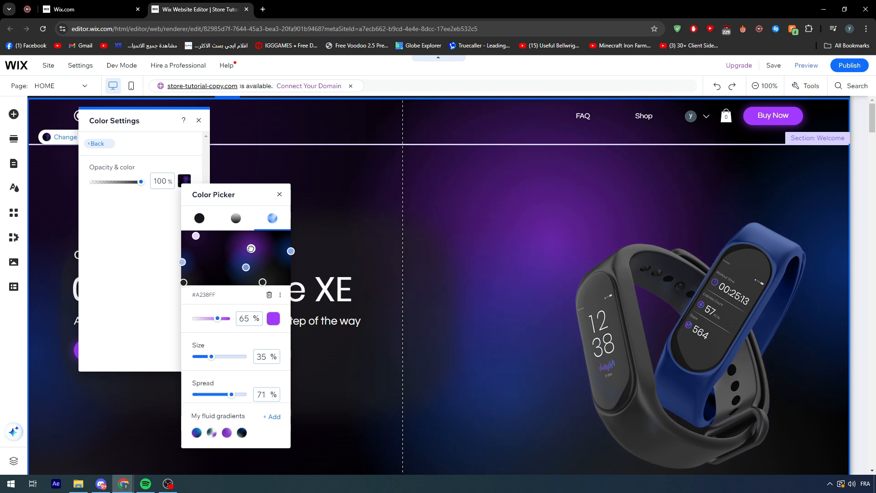
{"action": "left_click_drag", "start_coordinate": [291, 251], "coordinate": [282, 256]}
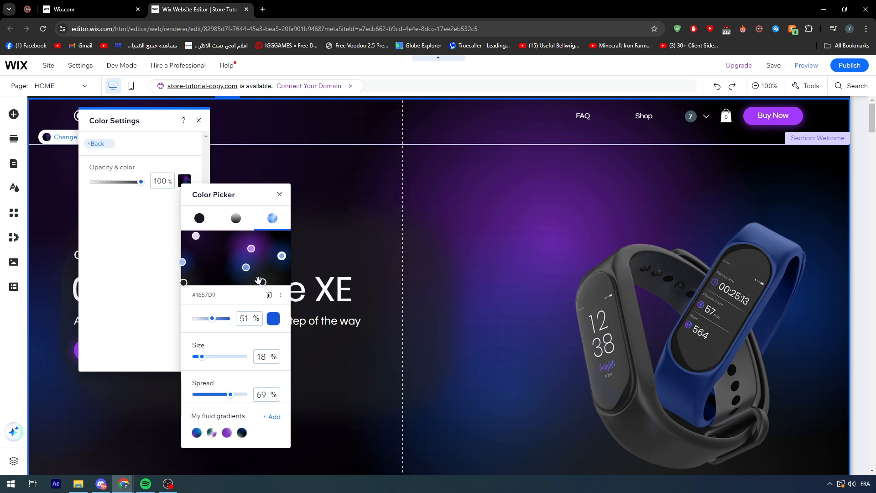
{"action": "left_click_drag", "start_coordinate": [182, 262], "coordinate": [188, 260]}
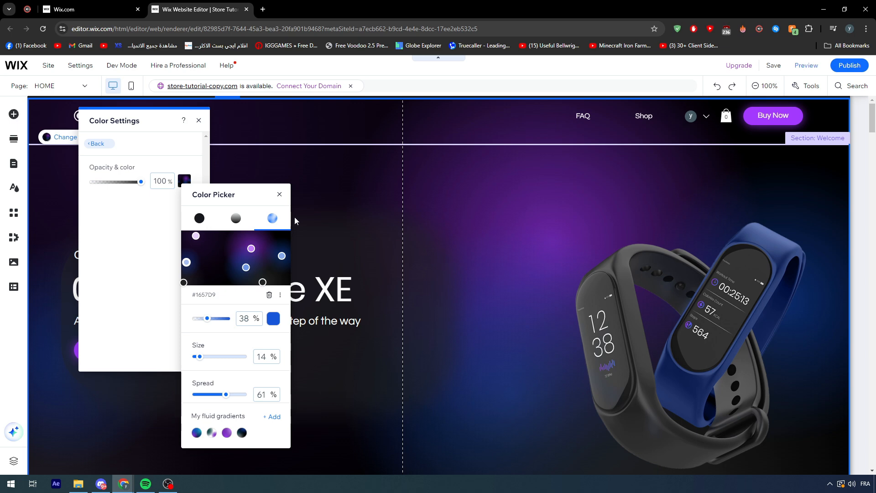
{"action": "left_click", "coordinate": [279, 194]}
{"action": "left_click", "coordinate": [96, 145]}
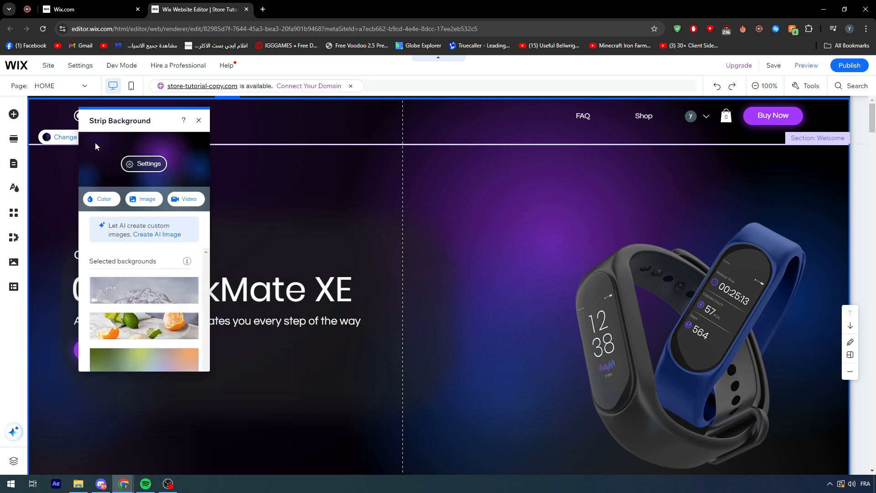
Delete the hero strip with its contents from the Welcome section.
{"action": "scroll", "coordinate": [355, 189], "scroll_direction": "down", "scroll_amount": 5}
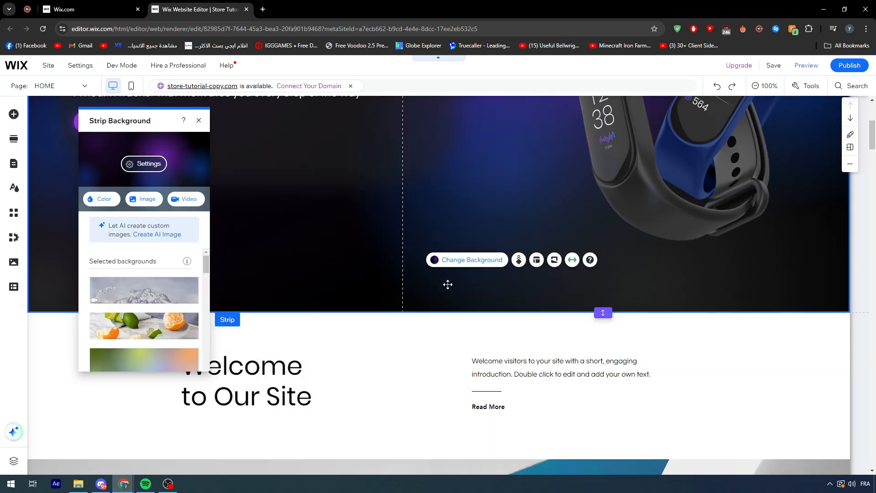
{"action": "key", "text": "Delete"}
{"action": "scroll", "coordinate": [472, 288], "scroll_direction": "up", "scroll_amount": 4}
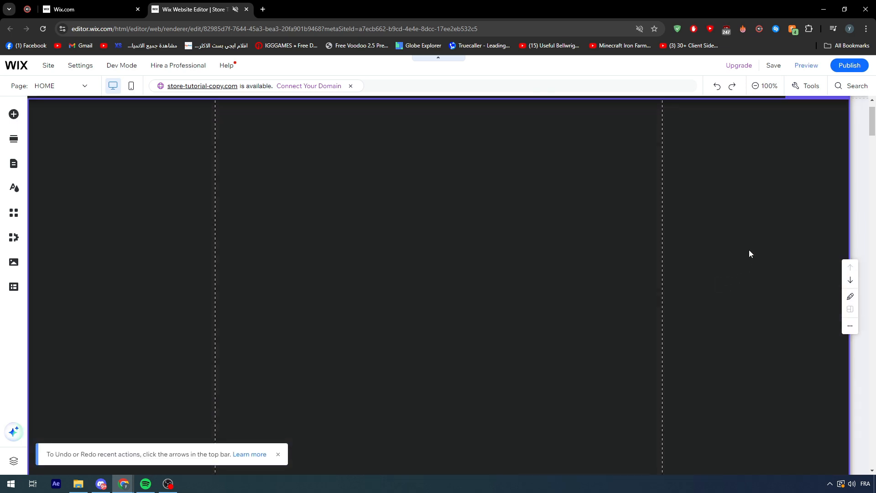
{"action": "scroll", "coordinate": [556, 267], "scroll_direction": "up", "scroll_amount": 1}
{"action": "scroll", "coordinate": [411, 215], "scroll_direction": "down", "scroll_amount": 3}
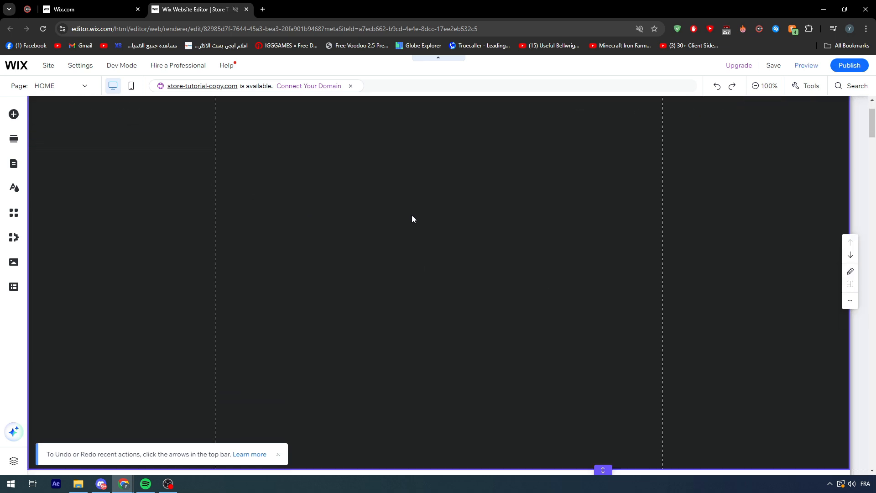
{"action": "scroll", "coordinate": [410, 215], "scroll_direction": "up", "scroll_amount": 3}
Give the Welcome section's background a fluid gradient color.
{"action": "left_click", "coordinate": [376, 212]}
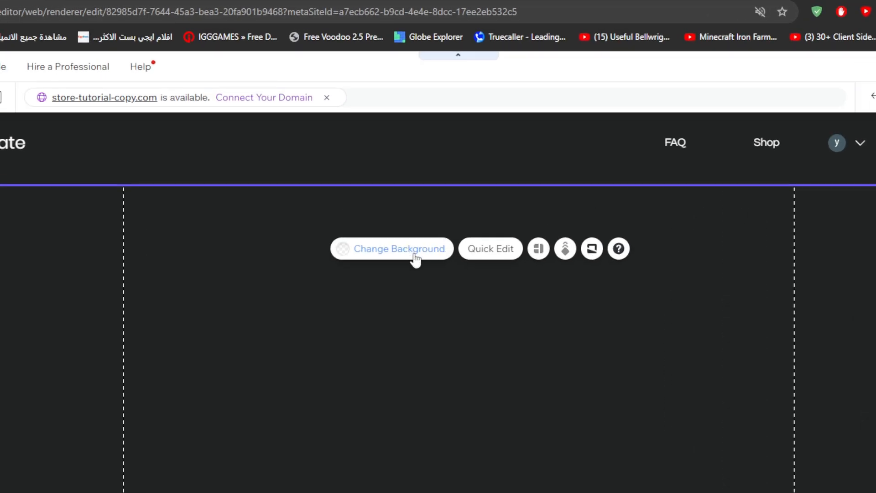
{"action": "left_click", "coordinate": [414, 254]}
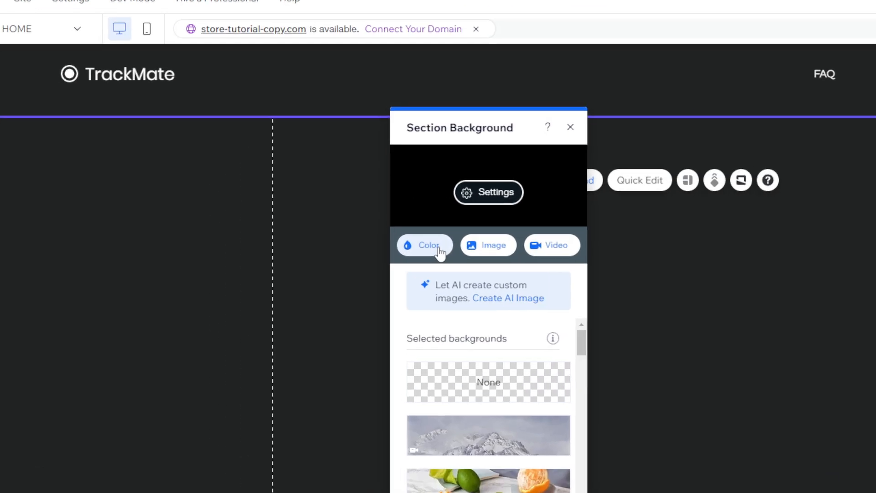
{"action": "left_click", "coordinate": [326, 233]}
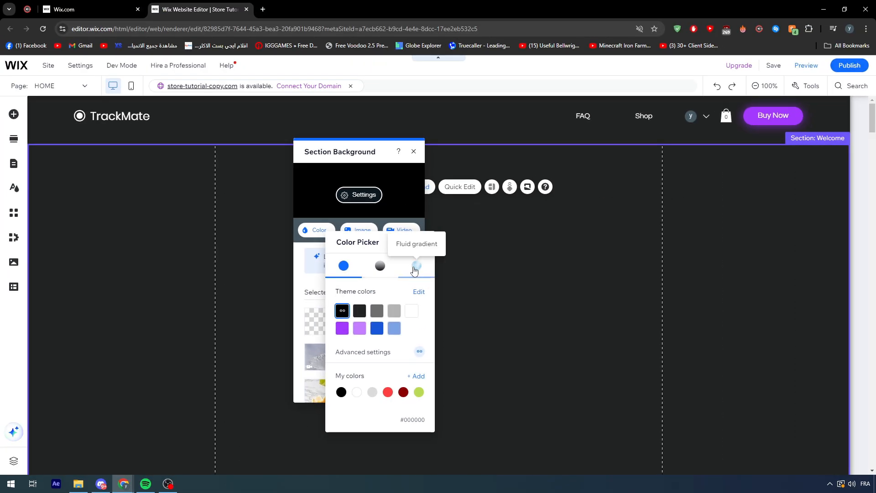
{"action": "left_click", "coordinate": [575, 298]}
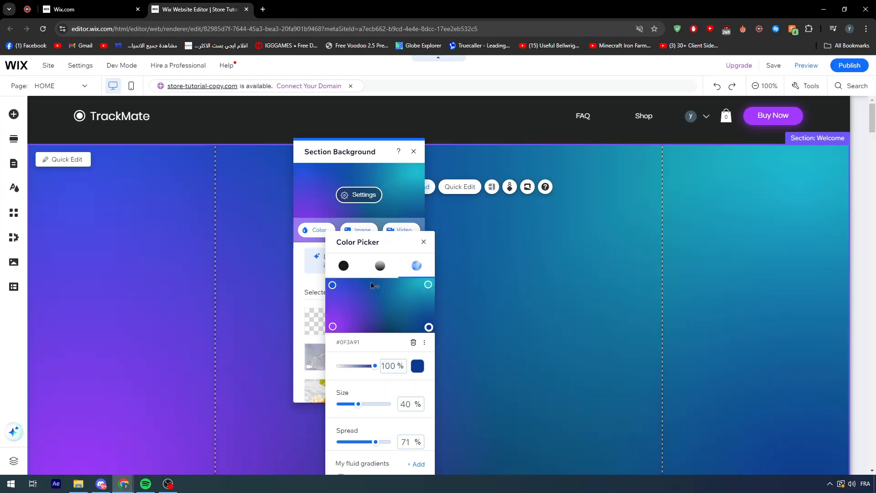
Reposition the fluid gradient's points and recolor the purple one to black #000000, placing it near the gradient's lower-left corner.
{"action": "left_click_drag", "start_coordinate": [332, 285], "coordinate": [373, 319]}
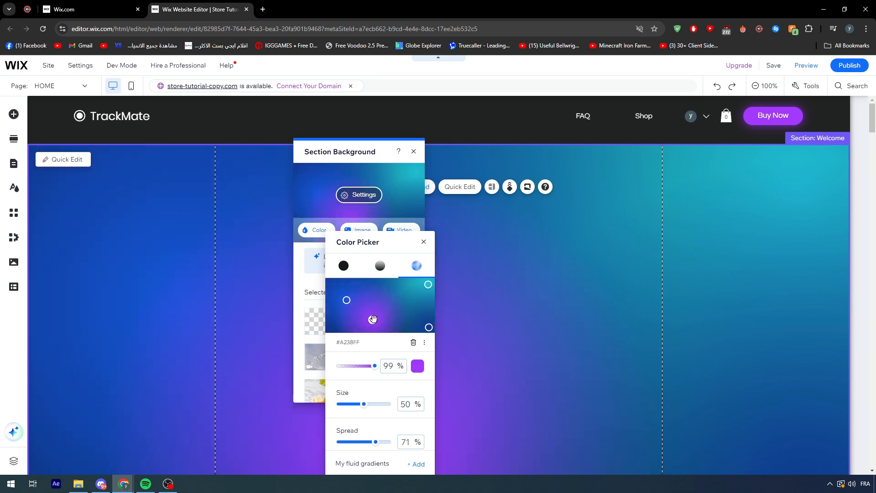
{"action": "left_click_drag", "start_coordinate": [429, 328], "coordinate": [348, 328]}
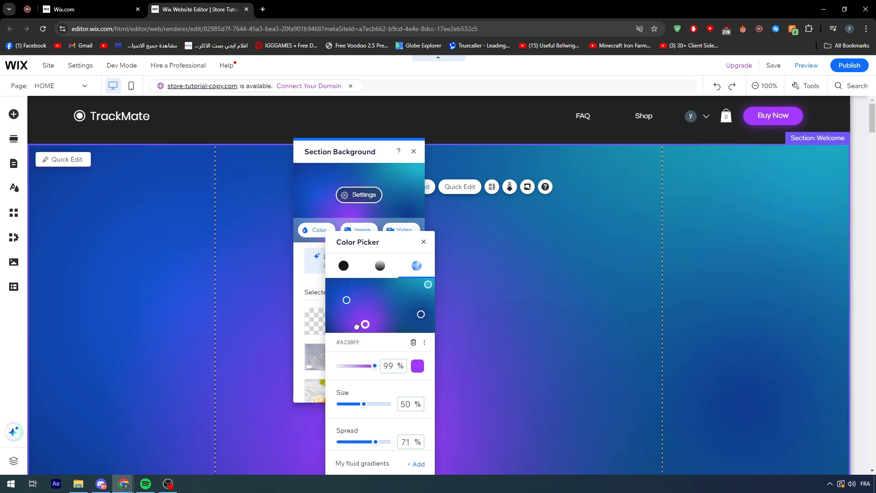
{"action": "left_click", "coordinate": [418, 365]}
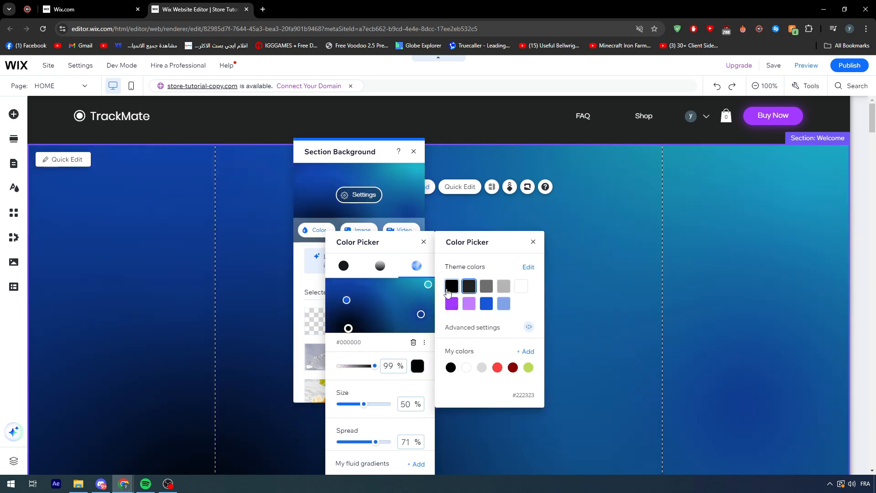
{"action": "left_click", "coordinate": [448, 292]}
{"action": "left_click", "coordinate": [361, 301]}
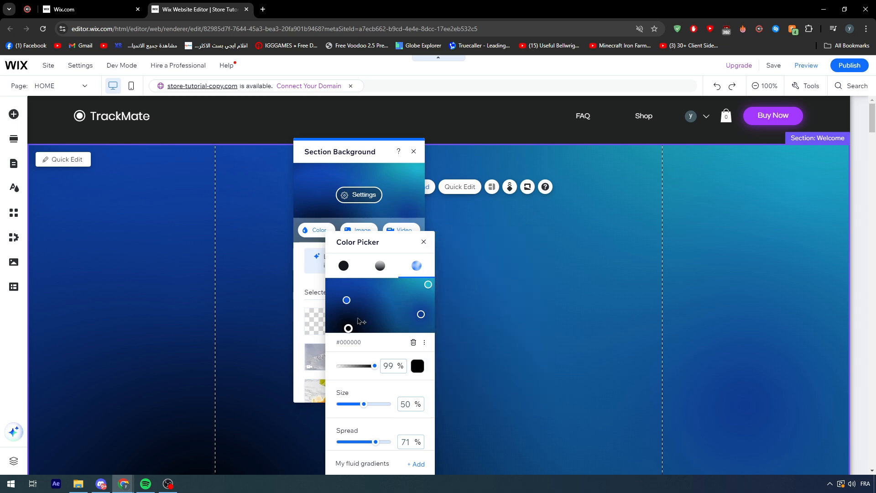
{"action": "mouse_move", "coordinate": [348, 328]}
{"action": "left_mouse_down"}
{"action": "mouse_move", "coordinate": [344, 297]}
{"action": "mouse_move", "coordinate": [337, 329]}
{"action": "left_mouse_up"}
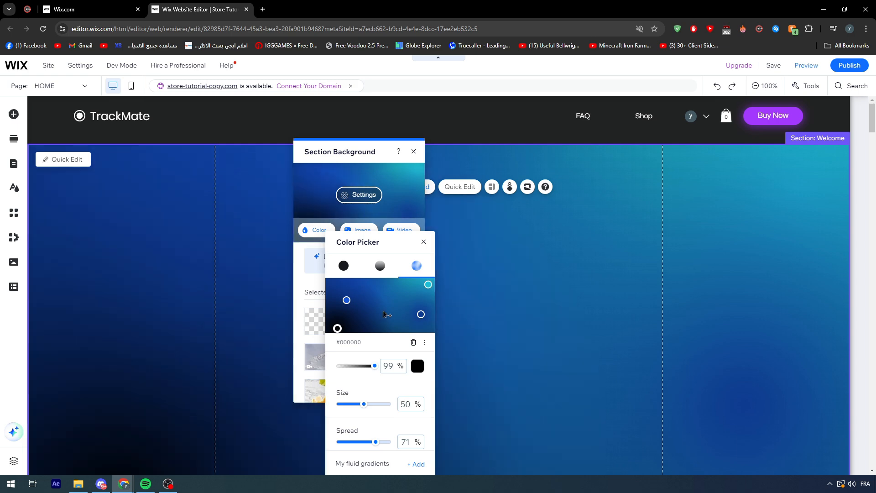
Set the opacity of the color behind the gradient to 56%.
{"action": "scroll", "coordinate": [393, 359], "scroll_direction": "down", "scroll_amount": 1}
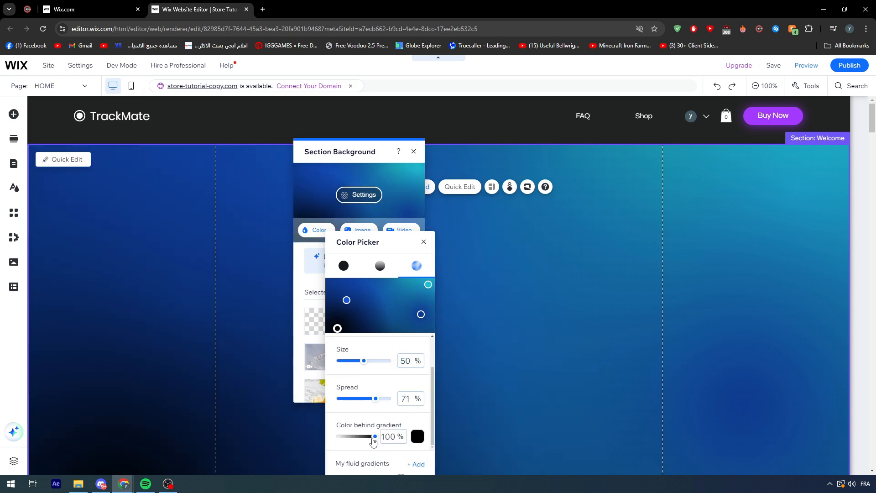
{"action": "left_click_drag", "start_coordinate": [373, 438], "coordinate": [360, 438]}
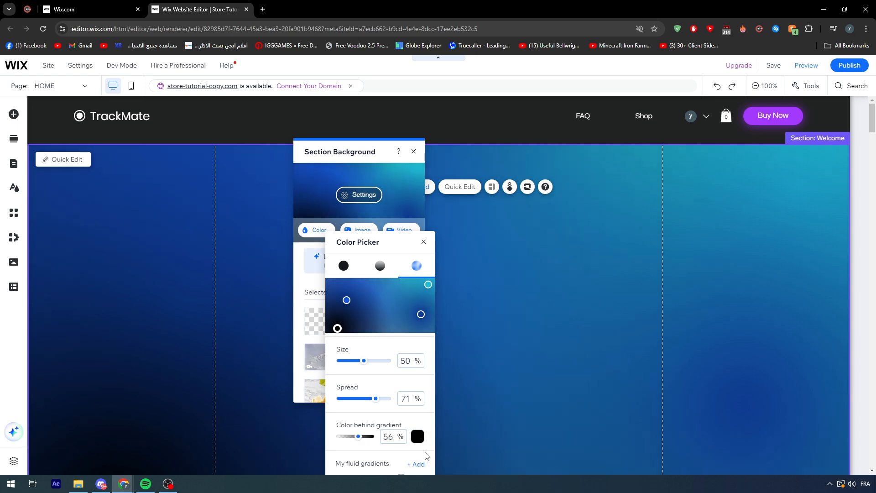
{"action": "scroll", "coordinate": [429, 444], "scroll_direction": "up", "scroll_amount": 2}
{"action": "scroll", "coordinate": [429, 441], "scroll_direction": "down", "scroll_amount": 2}
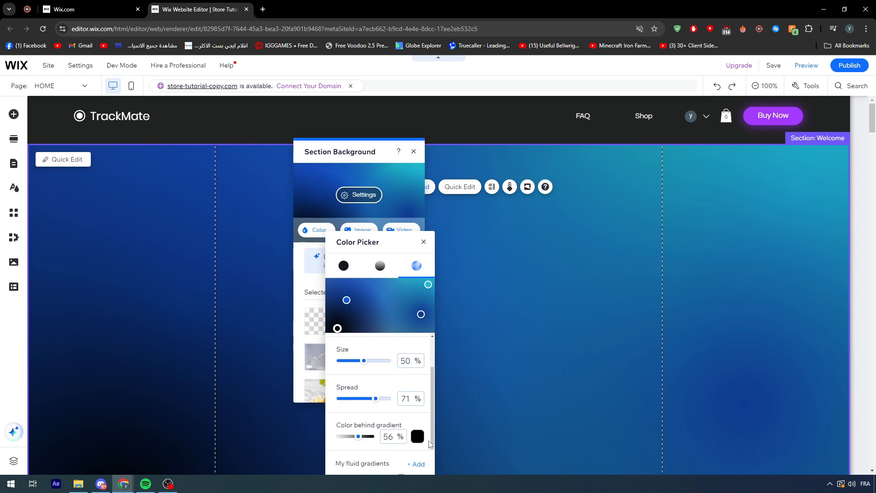
Adjust the black gradient point's opacity and move the point fully into the gradient's lower-left corner.
{"action": "scroll", "coordinate": [429, 444], "scroll_direction": "up", "scroll_amount": 2}
{"action": "left_click_drag", "start_coordinate": [358, 366], "coordinate": [366, 366]}
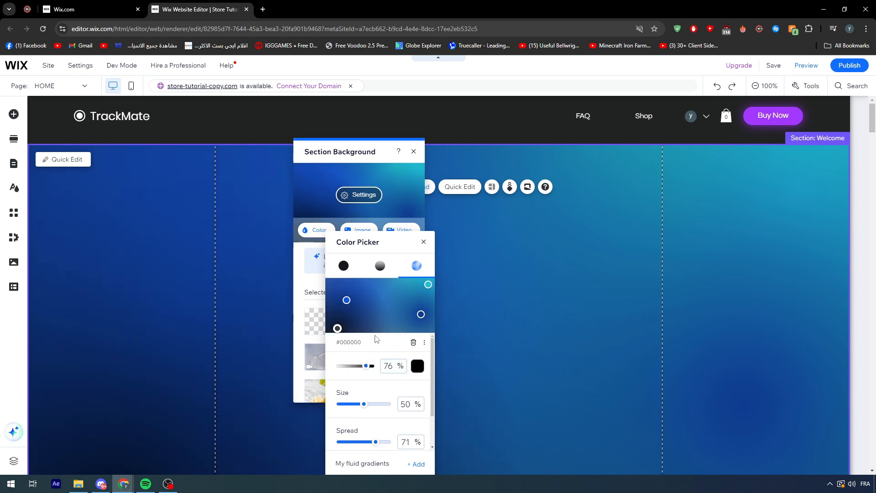
{"action": "left_click_drag", "start_coordinate": [337, 328], "coordinate": [327, 331]}
{"action": "left_click_drag", "start_coordinate": [366, 366], "coordinate": [380, 367]}
Save the current gradient to My fluid gradients and apply the last saved gradient to the Welcome section.
{"action": "scroll", "coordinate": [429, 401], "scroll_direction": "down", "scroll_amount": 2}
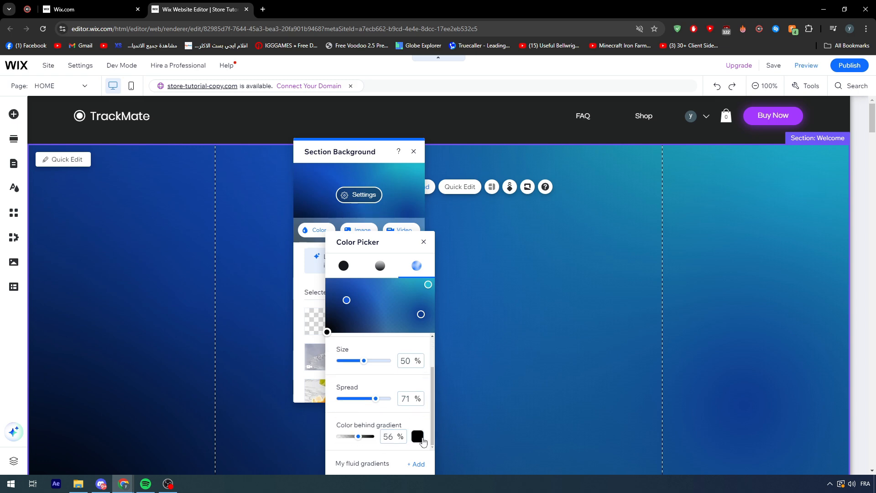
{"action": "left_click", "coordinate": [417, 437]}
{"action": "left_click", "coordinate": [420, 439]}
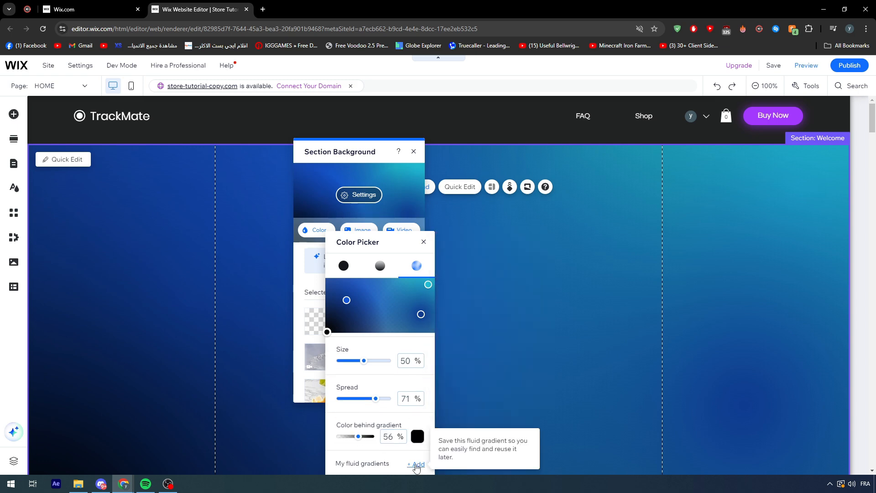
{"action": "left_click", "coordinate": [416, 464]}
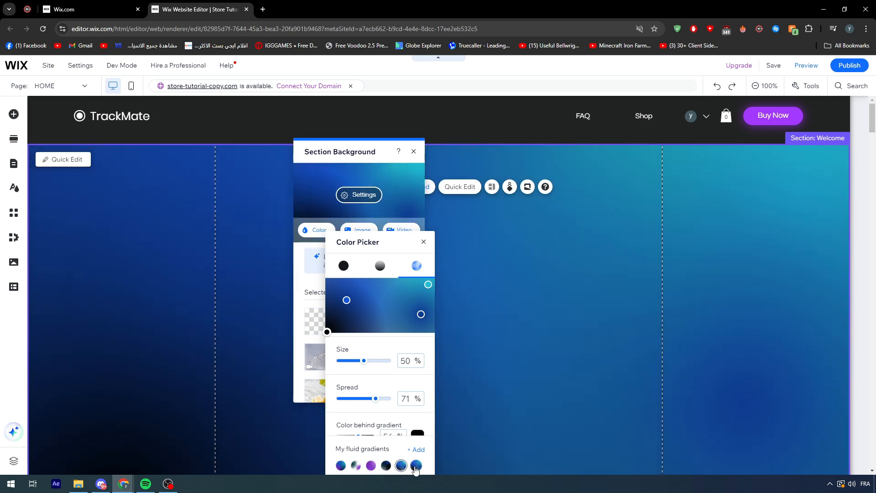
{"action": "left_click", "coordinate": [416, 465]}
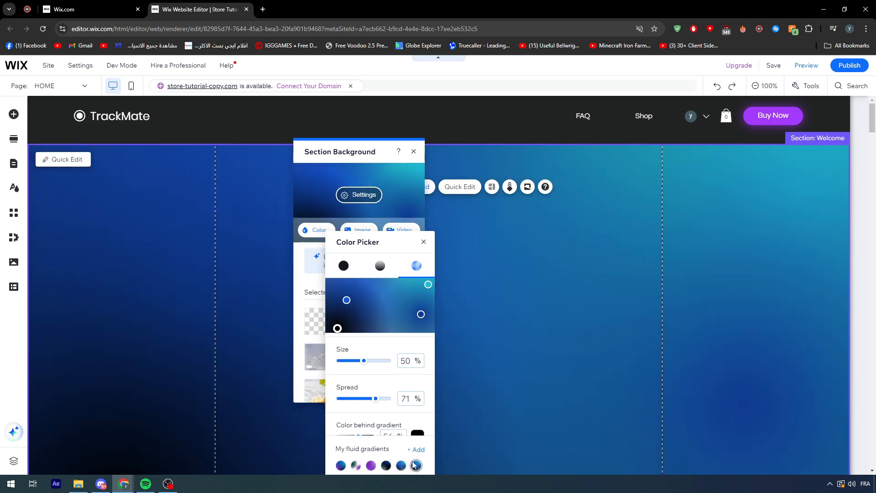
Add another black #000000 point to the fluid gradient and move it near the gradient's upper-left corner.
{"action": "scroll", "coordinate": [420, 431], "scroll_direction": "down", "scroll_amount": 1}
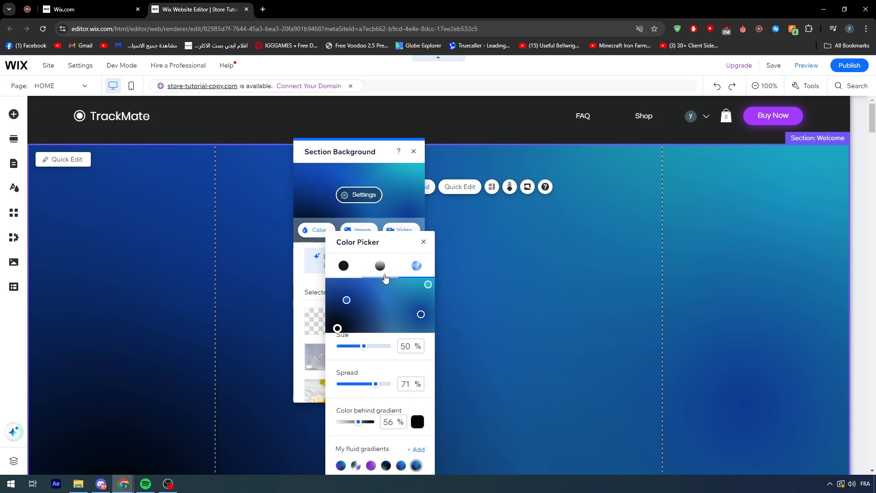
{"action": "scroll", "coordinate": [405, 374], "scroll_direction": "up", "scroll_amount": 3}
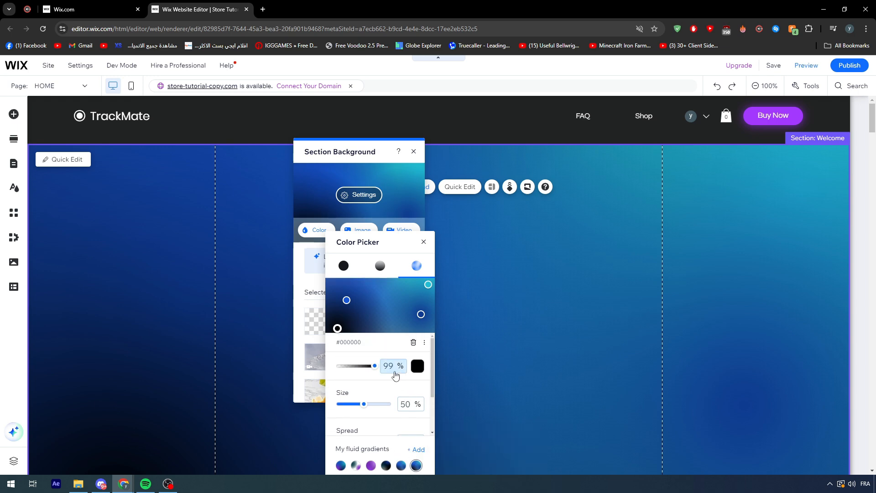
{"action": "left_click", "coordinate": [425, 346]}
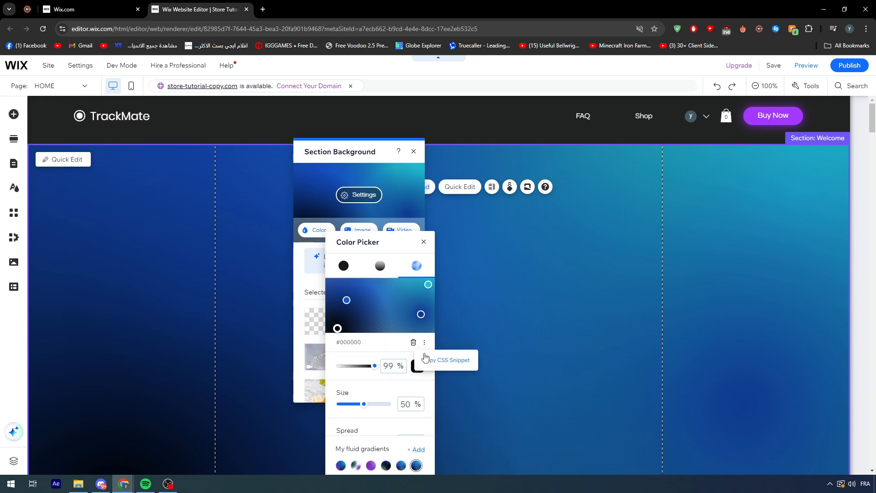
{"action": "left_click", "coordinate": [346, 300]}
{"action": "left_click", "coordinate": [351, 321]}
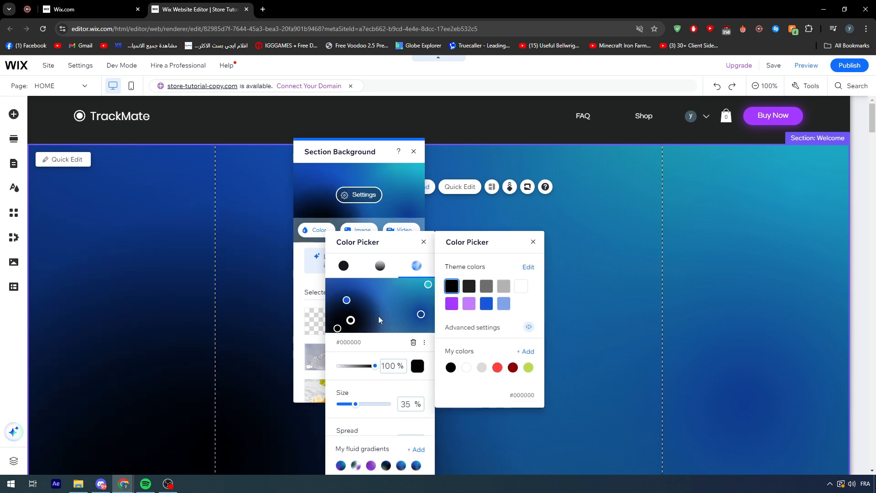
{"action": "left_click_drag", "start_coordinate": [350, 320], "coordinate": [339, 280]}
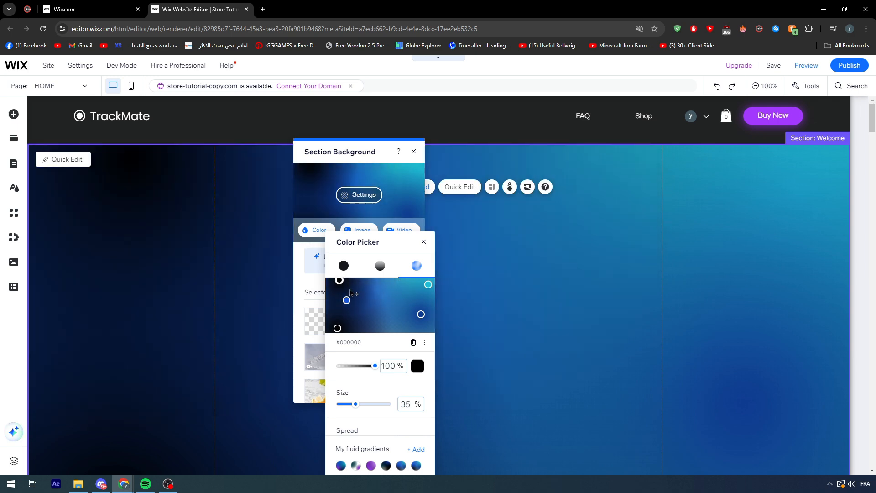
Reduce the opacity of the black point near the gradient's upper-left corner to about 40% and close the color picker.
{"action": "left_click_drag", "start_coordinate": [375, 366], "coordinate": [350, 368]}
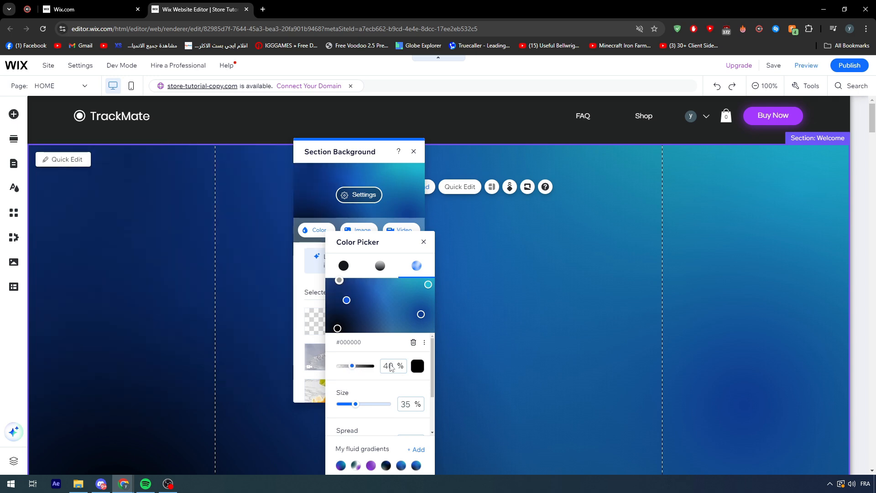
{"action": "left_click", "coordinate": [463, 354]}
{"action": "scroll", "coordinate": [499, 279], "scroll_direction": "down", "scroll_amount": 2}
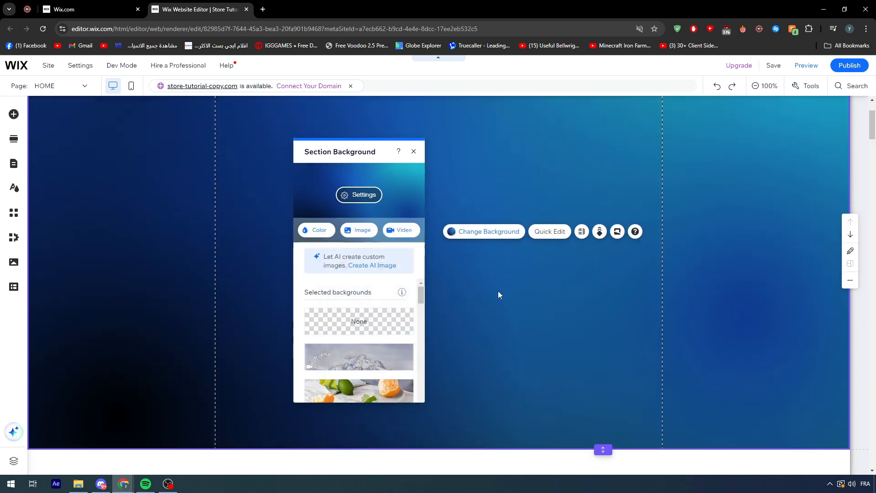
{"action": "scroll", "coordinate": [663, 249], "scroll_direction": "up", "scroll_amount": 2}
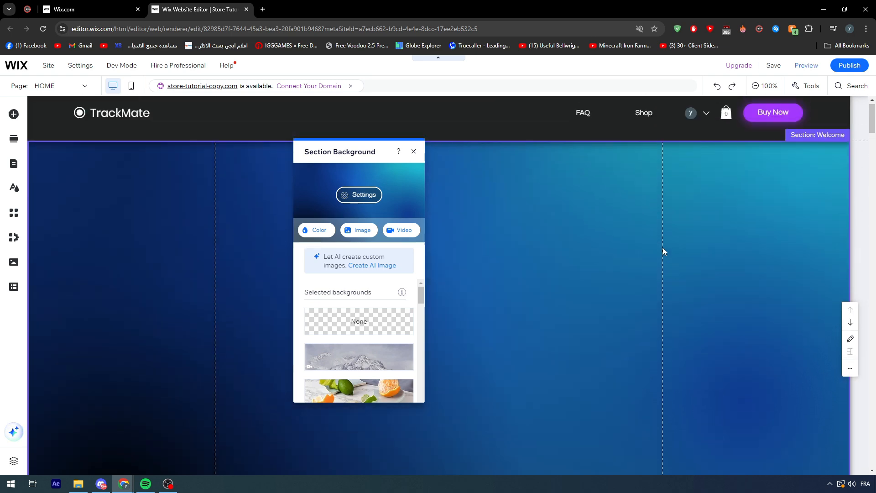
Examine the Welcome section's gradient background from the header down to the section's lower edge.
{"action": "left_click", "coordinate": [852, 124]}
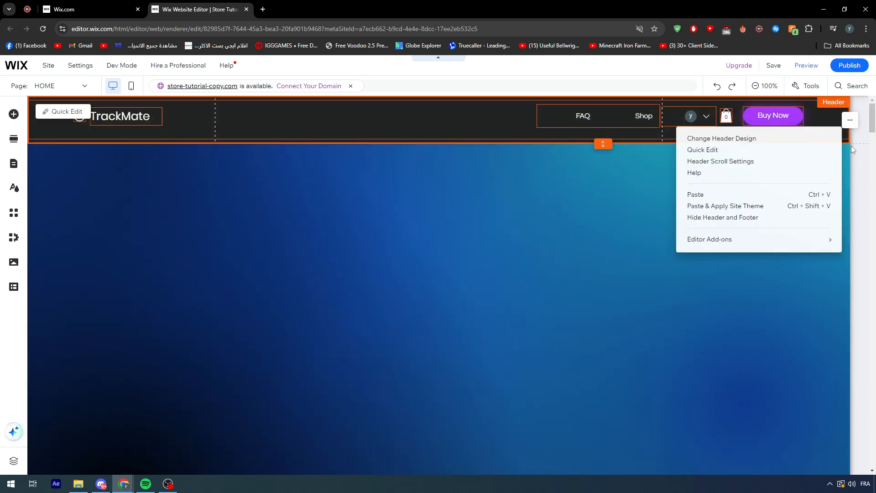
{"action": "left_click", "coordinate": [650, 228]}
{"action": "scroll", "coordinate": [650, 229], "scroll_direction": "down", "scroll_amount": 2}
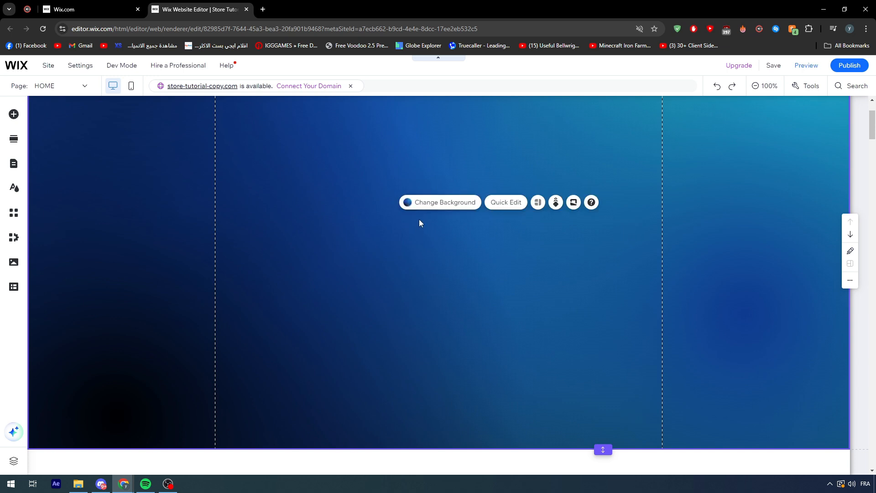
{"action": "scroll", "coordinate": [419, 219], "scroll_direction": "up", "scroll_amount": 2}
{"action": "scroll", "coordinate": [387, 221], "scroll_direction": "down", "scroll_amount": 2}
{"action": "scroll", "coordinate": [317, 225], "scroll_direction": "up", "scroll_amount": 2}
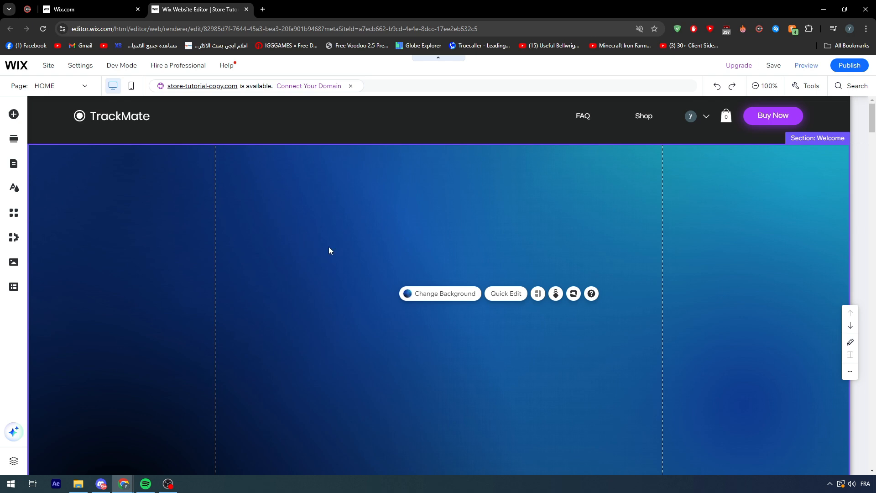
{"action": "scroll", "coordinate": [345, 251], "scroll_direction": "down", "scroll_amount": 2}
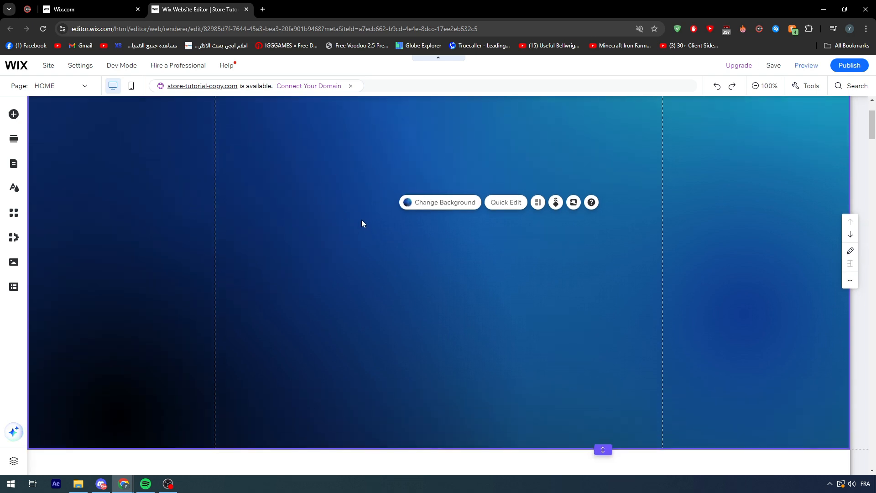
{"action": "scroll", "coordinate": [360, 217], "scroll_direction": "up", "scroll_amount": 2}
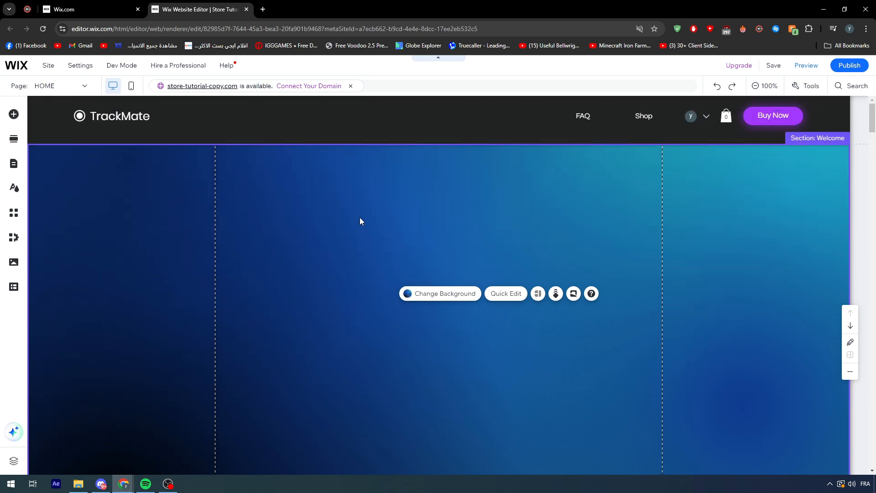
{"action": "scroll", "coordinate": [360, 217], "scroll_direction": "down", "scroll_amount": 2}
{"action": "scroll", "coordinate": [347, 203], "scroll_direction": "up", "scroll_amount": 2}
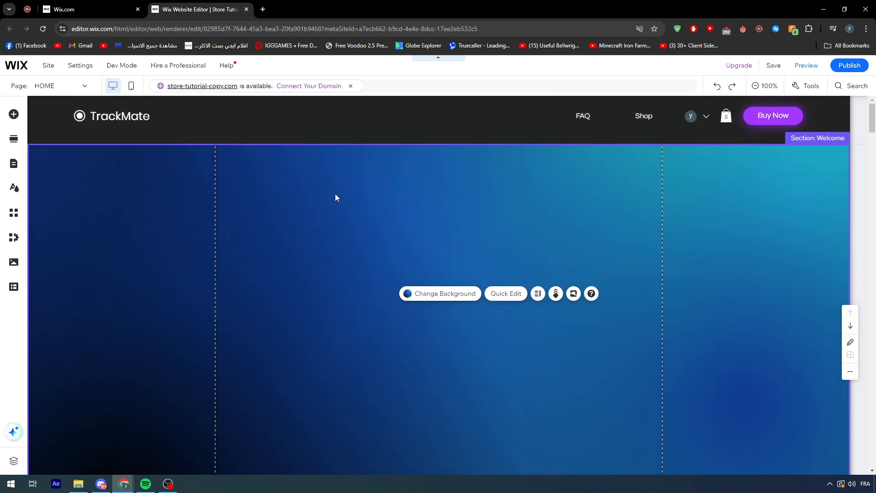
Search Google Images for "iphone 15 png" in a new browser tab.
{"action": "left_click", "coordinate": [262, 11]}
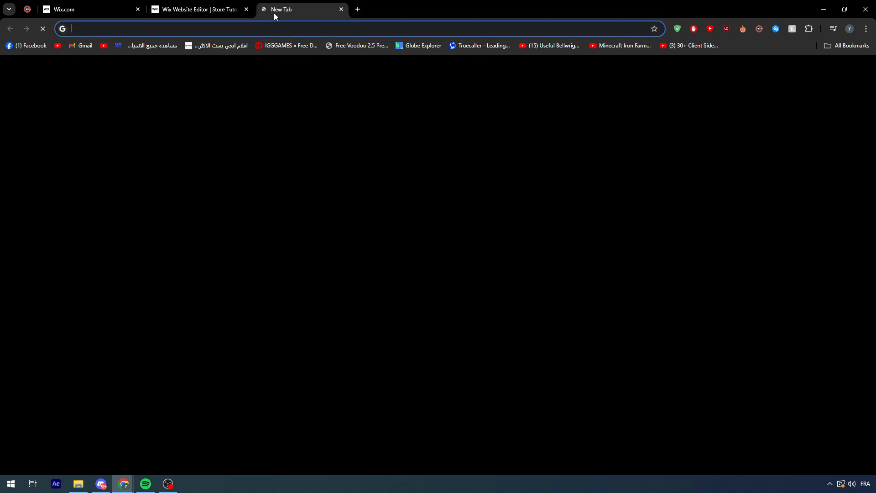
{"action": "type", "text": "ipho"}
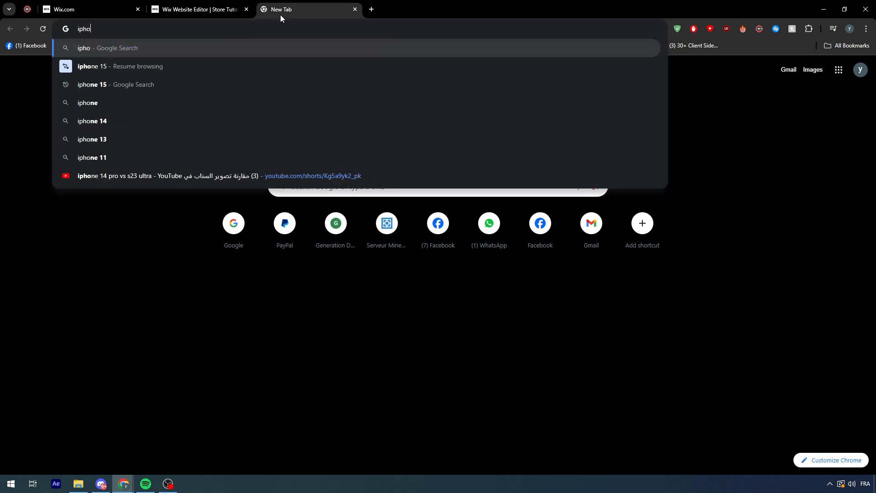
{"action": "type", "text": "ne 15 png"}
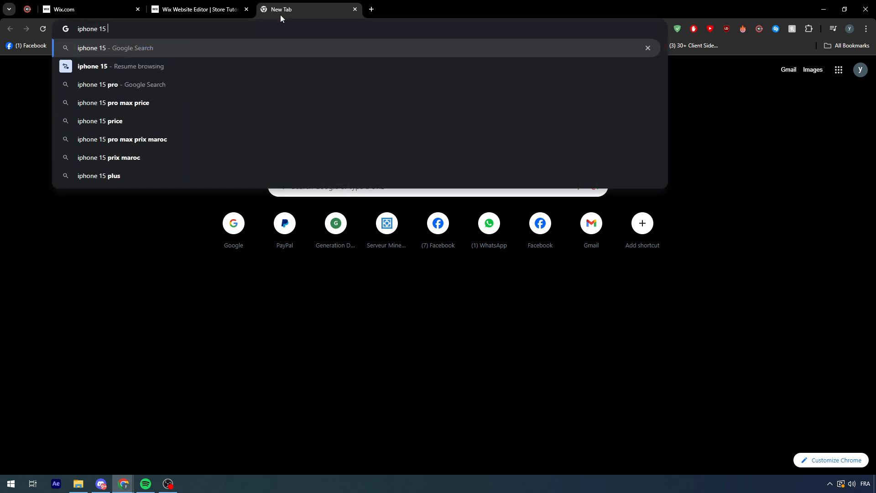
{"action": "key", "text": "Return"}
{"action": "left_click", "coordinate": [156, 114]}
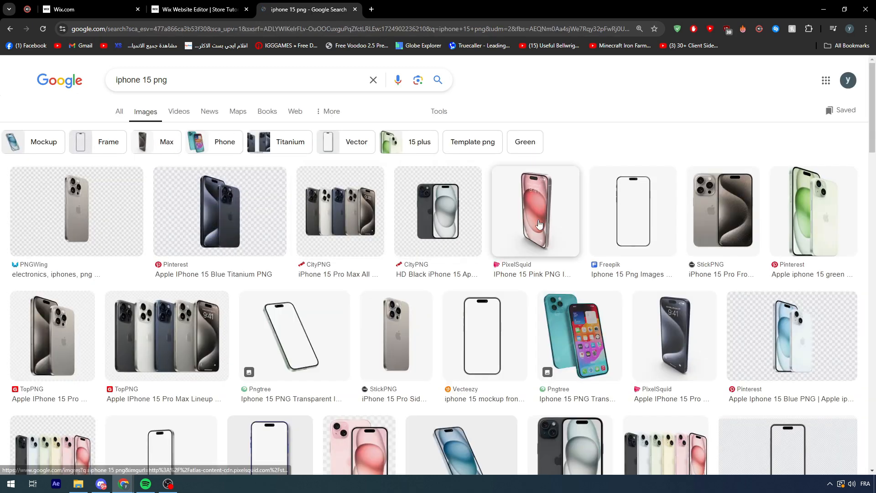
Preview the pink iPhone 15 image and pick the green Apple iPhone 15 image from Pinterest.
{"action": "left_click", "coordinate": [538, 211]}
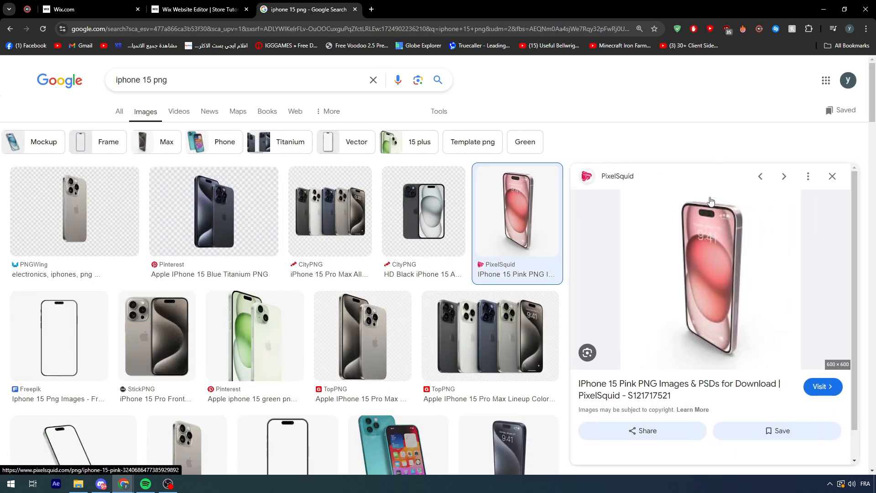
{"action": "left_click", "coordinate": [250, 339]}
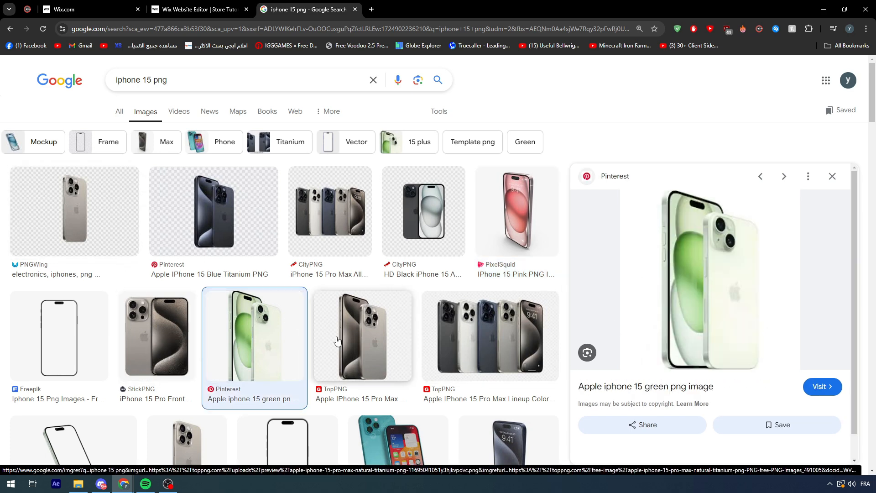
{"action": "left_click", "coordinate": [832, 391]}
{"action": "left_click", "coordinate": [342, 3]}
Save the green iPhone image as a PNG named iphone in the Visual studio Code folder on the Desktop.
{"action": "right_click", "coordinate": [655, 249]}
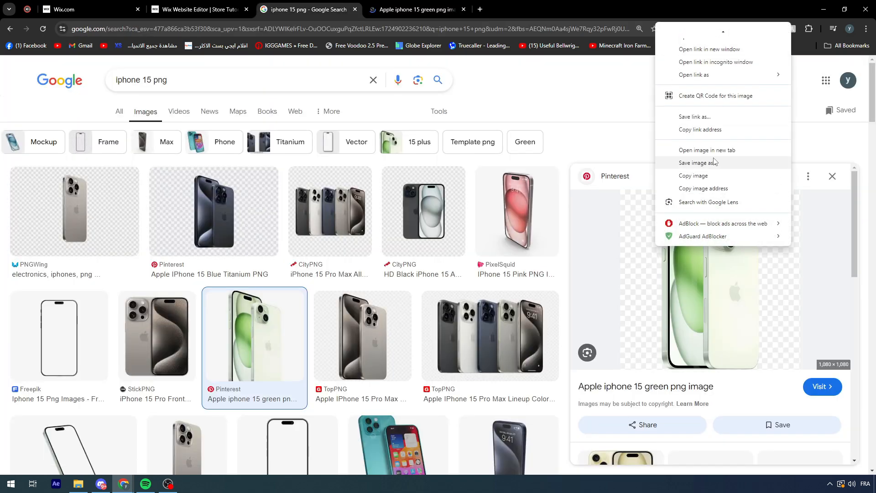
{"action": "left_click", "coordinate": [712, 163]}
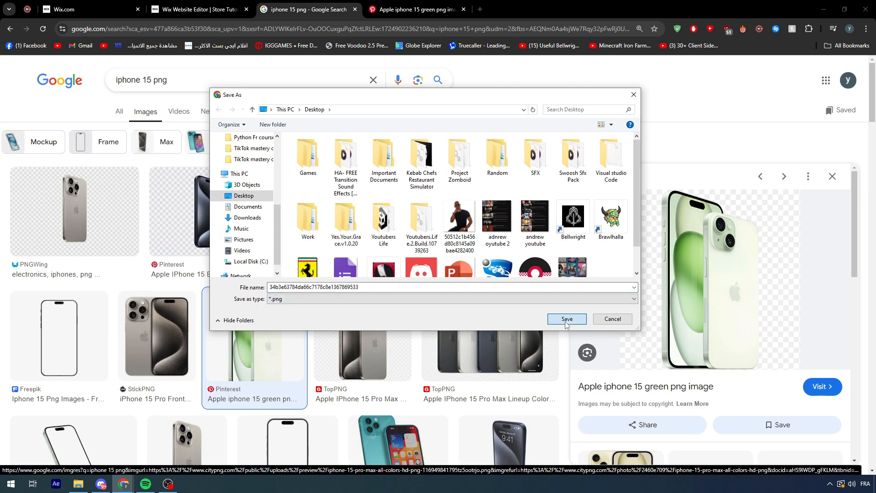
{"action": "type", "text": "iphone"}
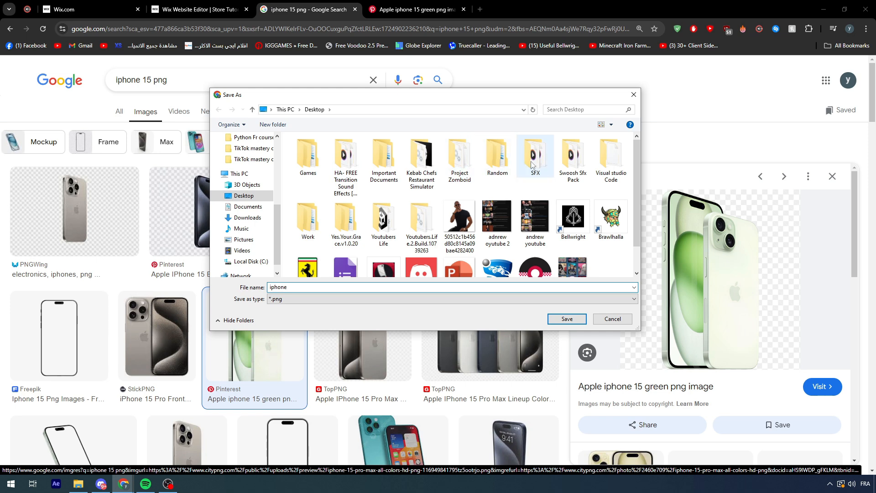
{"action": "double_click", "coordinate": [620, 160]}
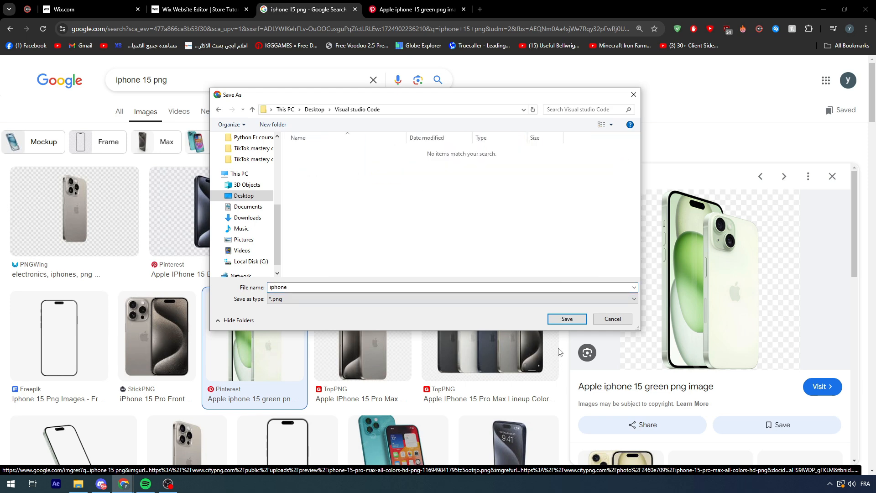
{"action": "left_click", "coordinate": [566, 318]}
Return to the Wix editor and insert the downloaded iphone.png into the Welcome section.
{"action": "left_click", "coordinate": [125, 2]}
{"action": "left_click", "coordinate": [170, 3]}
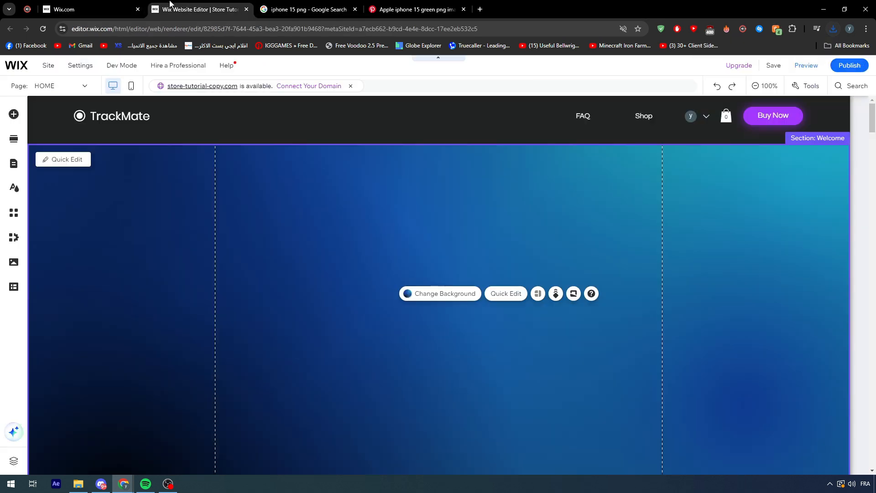
{"action": "left_click", "coordinate": [832, 29]}
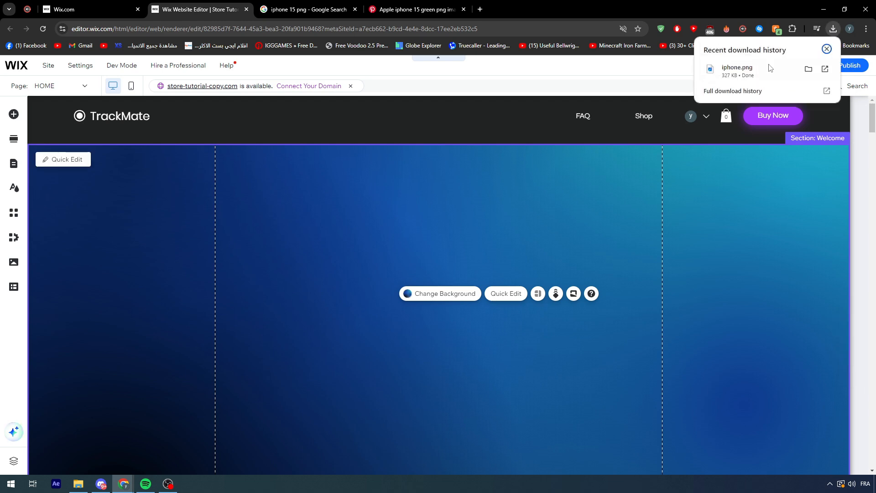
{"action": "left_click_drag", "start_coordinate": [736, 69], "coordinate": [655, 280]}
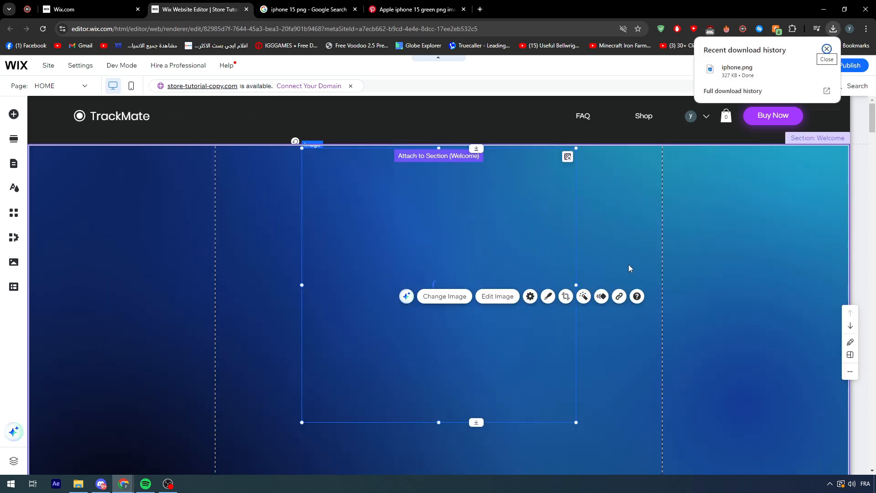
Move the iPhone image to the right half of the Welcome section, partly past the right gridline.
{"action": "left_click_drag", "start_coordinate": [436, 221], "coordinate": [755, 276]}
{"action": "scroll", "coordinate": [525, 255], "scroll_direction": "down", "scroll_amount": 1}
{"action": "mouse_move", "coordinate": [695, 264]}
{"action": "left_mouse_down"}
{"action": "mouse_move", "coordinate": [727, 260]}
{"action": "mouse_move", "coordinate": [649, 261]}
{"action": "left_mouse_up"}
{"action": "left_click_drag", "start_coordinate": [645, 261], "coordinate": [645, 261]}
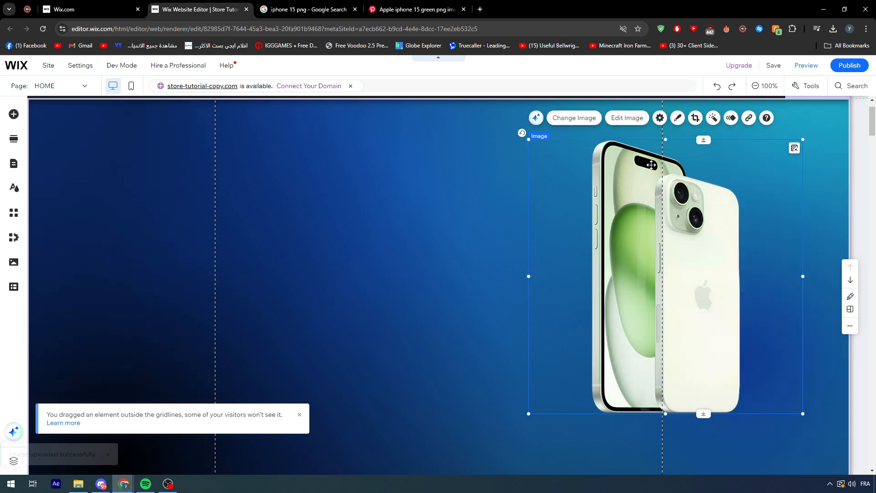
Open the iPhone image in Photo Studio, try a slight brightness adjustment and browse the color filters.
{"action": "left_click", "coordinate": [618, 121]}
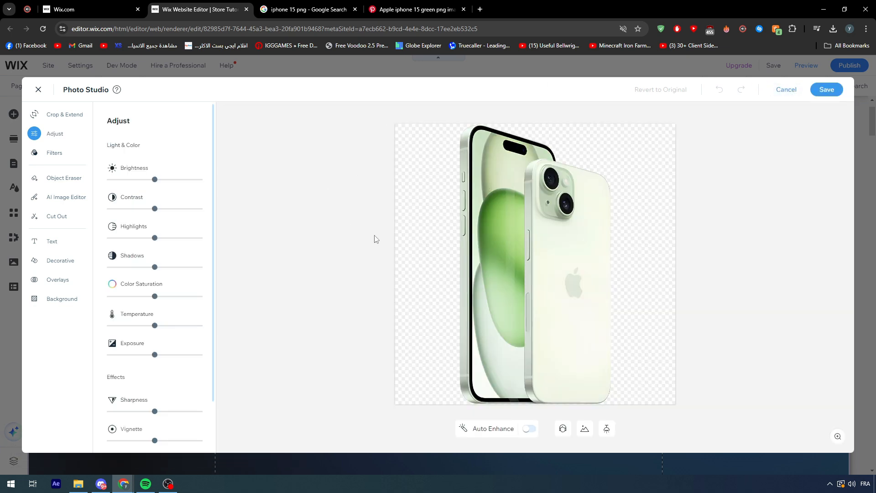
{"action": "mouse_move", "coordinate": [157, 183]}
{"action": "left_mouse_down"}
{"action": "mouse_move", "coordinate": [165, 181]}
{"action": "mouse_move", "coordinate": [154, 183]}
{"action": "left_mouse_up"}
{"action": "left_click", "coordinate": [48, 154]}
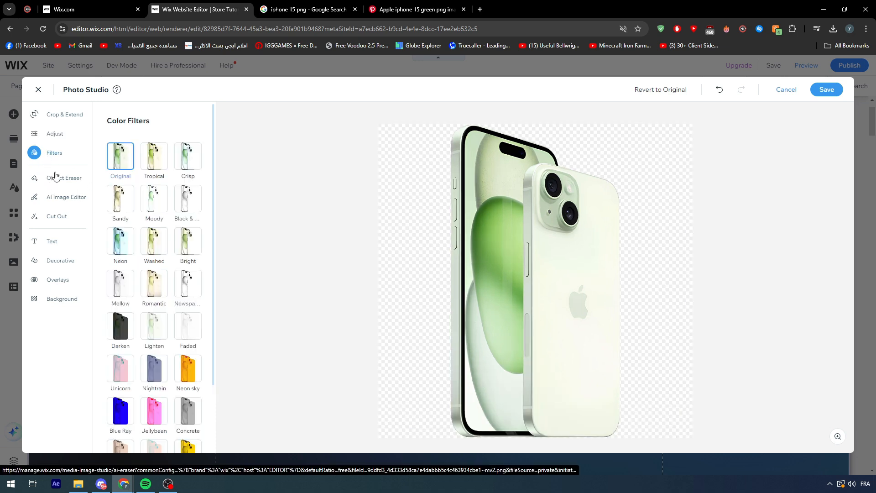
{"action": "scroll", "coordinate": [187, 261], "scroll_direction": "down", "scroll_amount": 5}
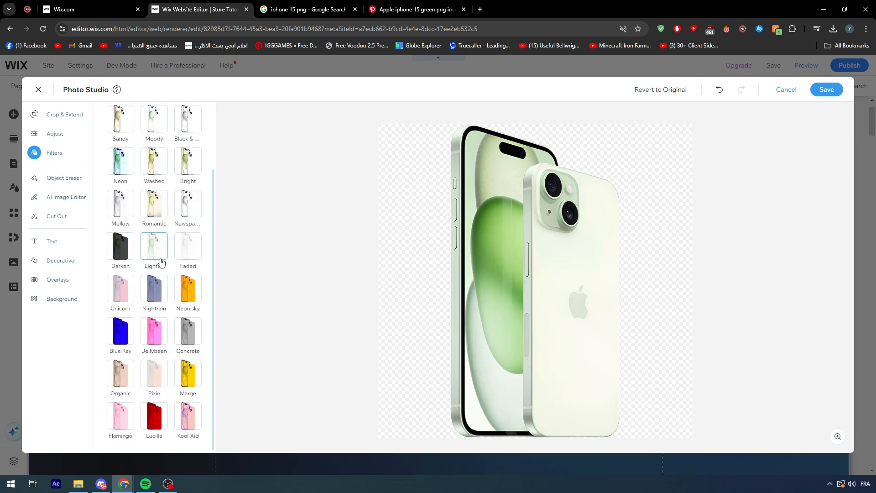
{"action": "scroll", "coordinate": [160, 226], "scroll_direction": "up", "scroll_amount": 1}
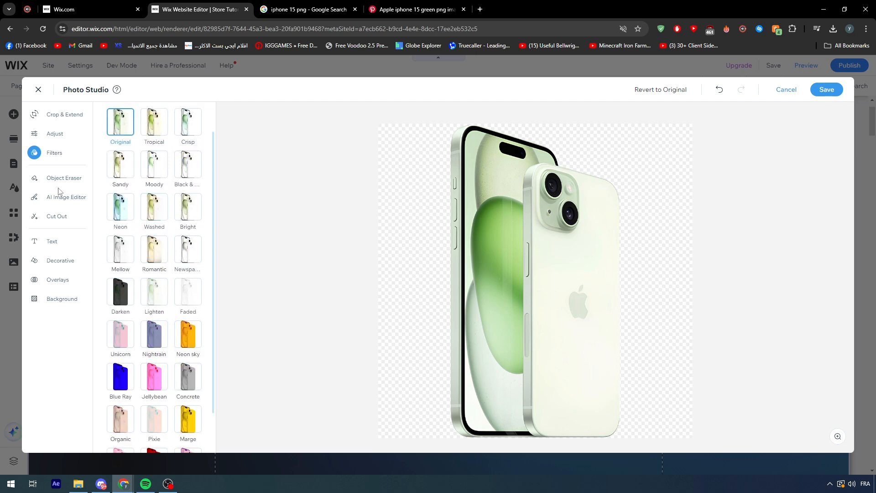
Try the Neon and Bright filters, save the iPhone image with the Crisp filter, and nudge it slightly down and left.
{"action": "left_click", "coordinate": [120, 212]}
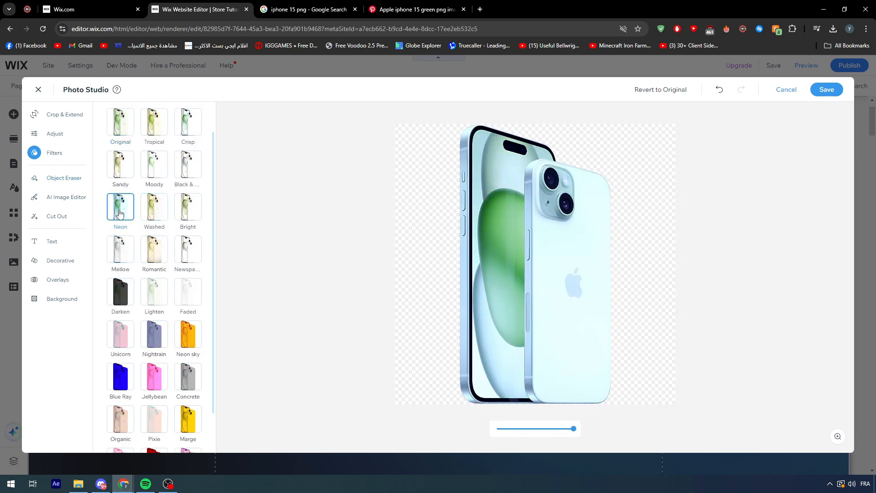
{"action": "left_click", "coordinate": [191, 213]}
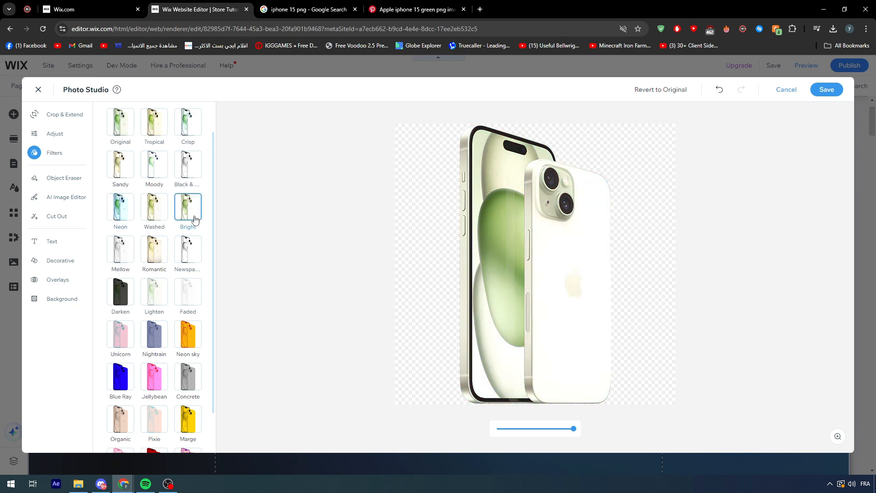
{"action": "left_click", "coordinate": [186, 119]}
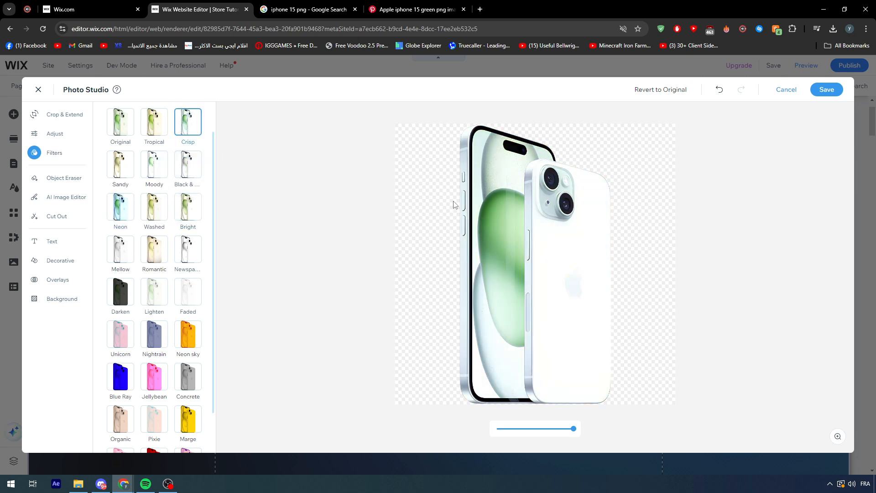
{"action": "scroll", "coordinate": [136, 250], "scroll_direction": "down", "scroll_amount": 1}
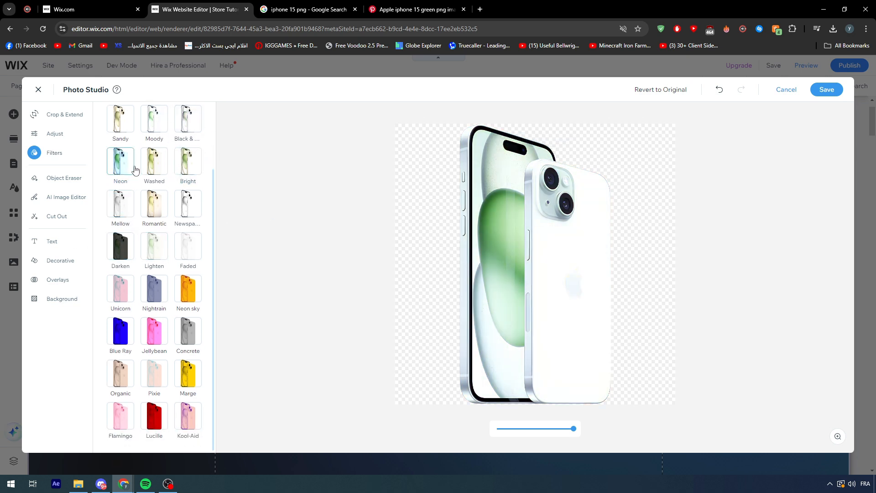
{"action": "left_click", "coordinate": [826, 90]}
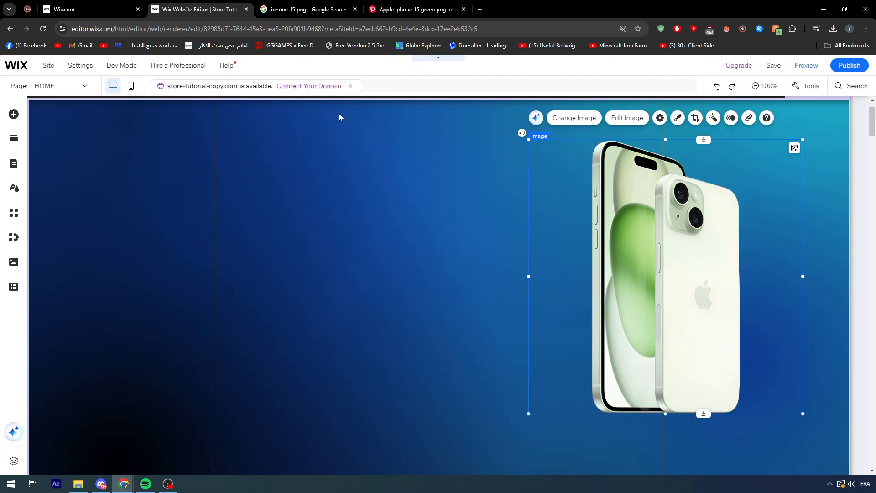
{"action": "left_click_drag", "start_coordinate": [614, 229], "coordinate": [609, 234]}
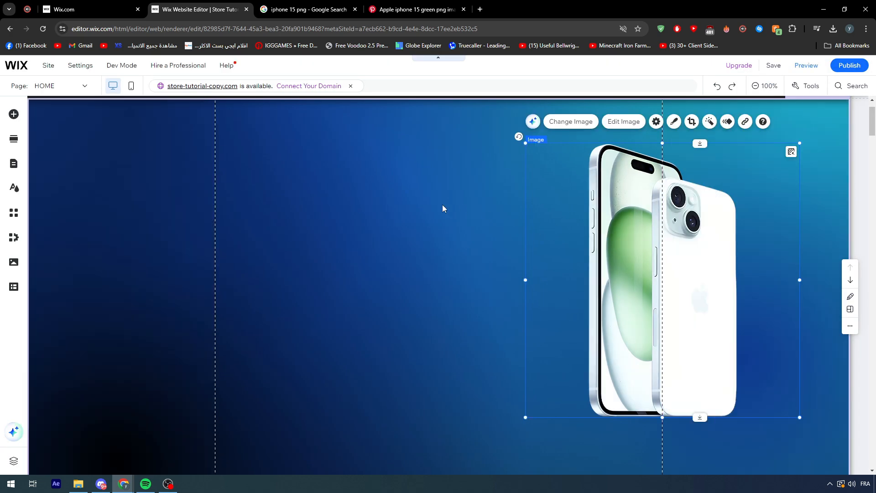
Add a black color point to the Welcome section's fluid gradient, just up and left of the dark blue point behind the iPhone.
{"action": "left_click", "coordinate": [483, 160]}
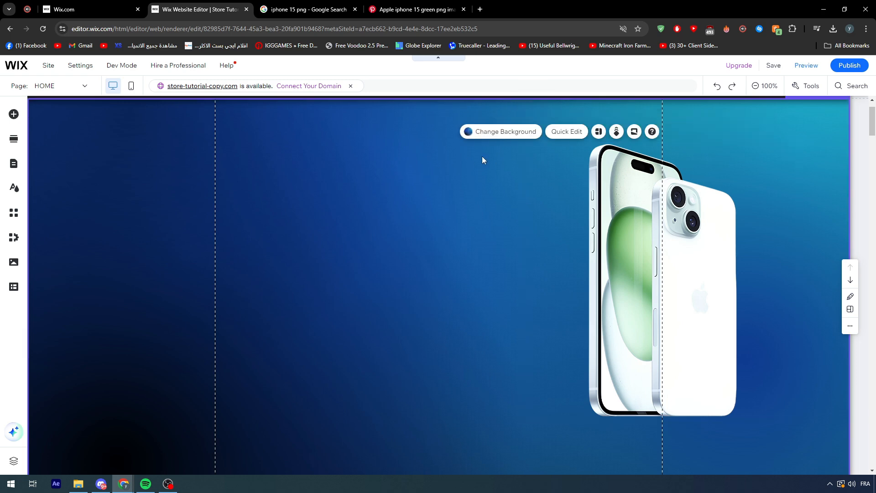
{"action": "left_click", "coordinate": [493, 136]}
{"action": "left_click", "coordinate": [386, 173]}
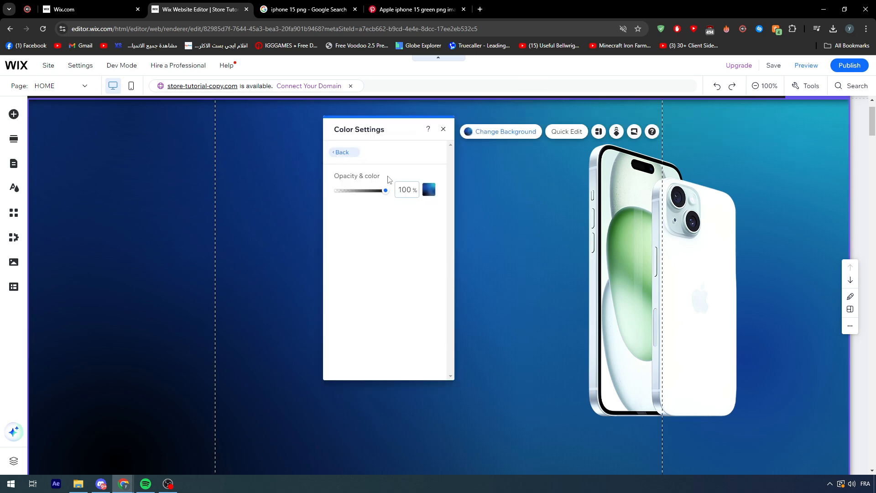
{"action": "left_click", "coordinate": [429, 190]}
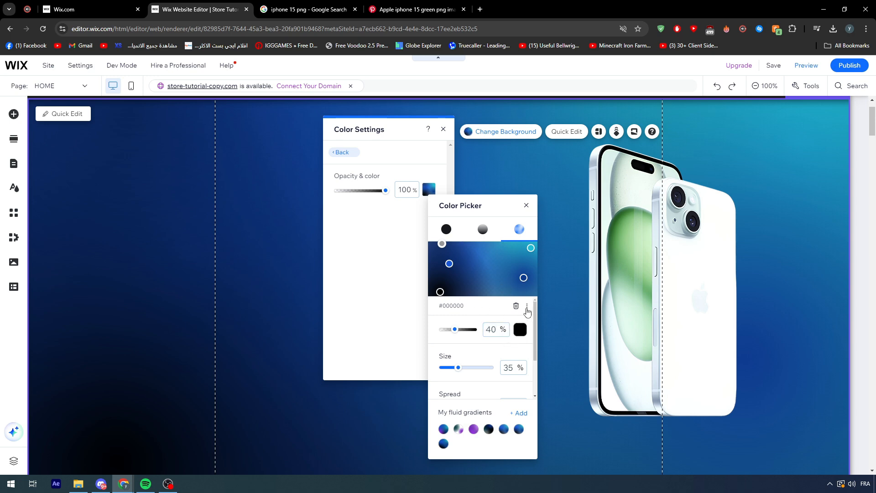
{"action": "left_click", "coordinate": [521, 268]}
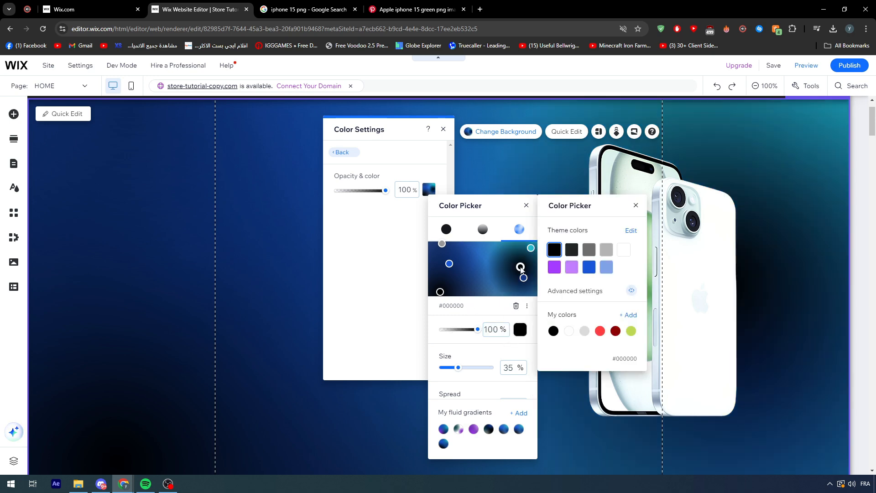
{"action": "left_click_drag", "start_coordinate": [520, 267], "coordinate": [513, 270]}
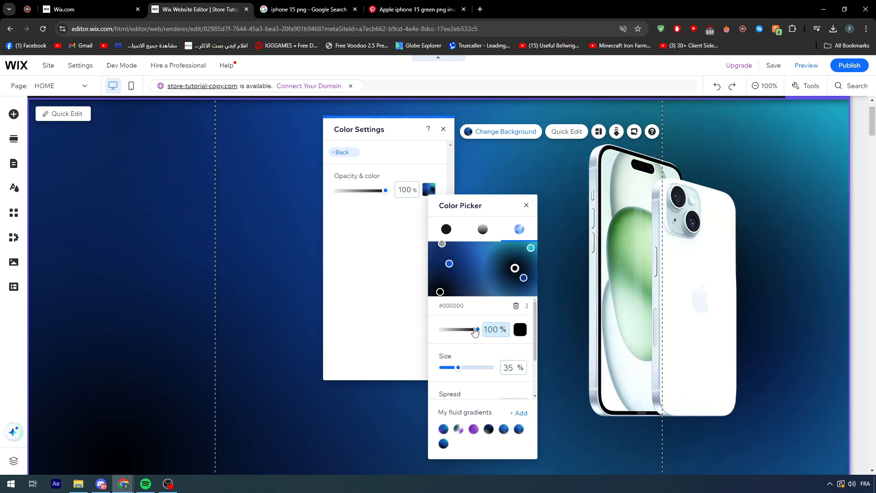
Set the new gradient point's color to lime green #BADA55 at 35% opacity and close the background settings.
{"action": "left_click_drag", "start_coordinate": [478, 329], "coordinate": [467, 329]}
{"action": "left_click", "coordinate": [521, 330]}
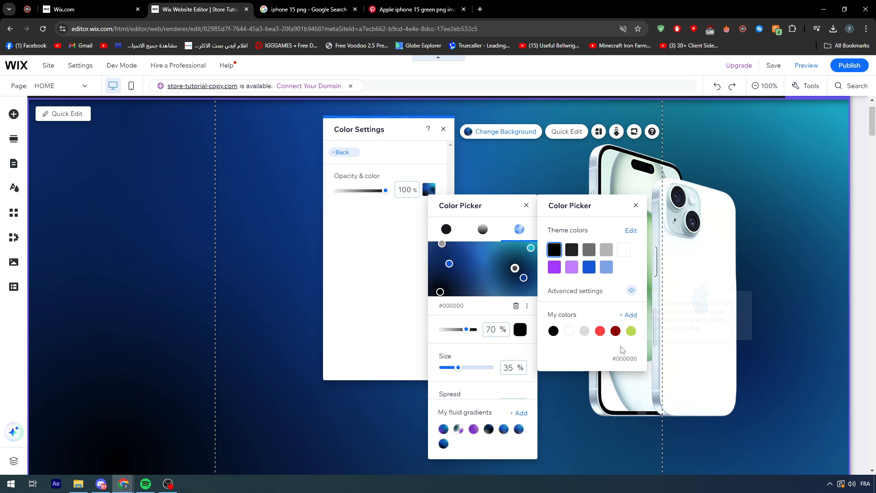
{"action": "left_click", "coordinate": [631, 332]}
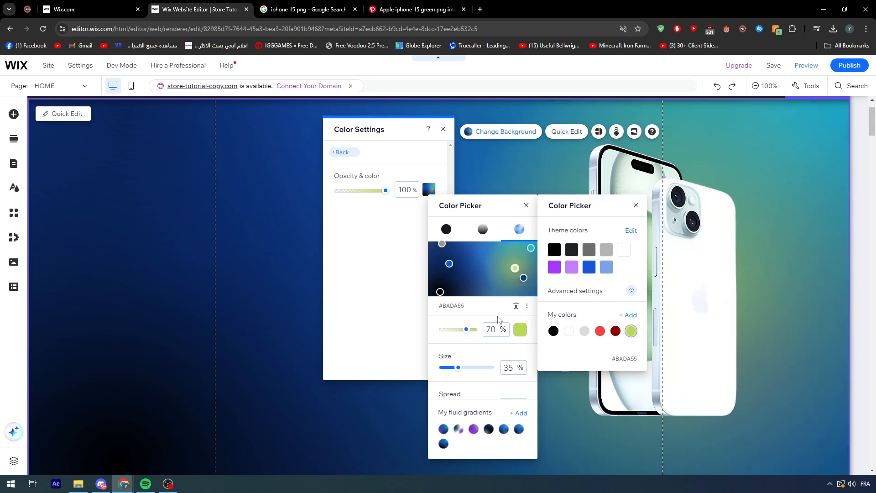
{"action": "left_click", "coordinate": [467, 332]}
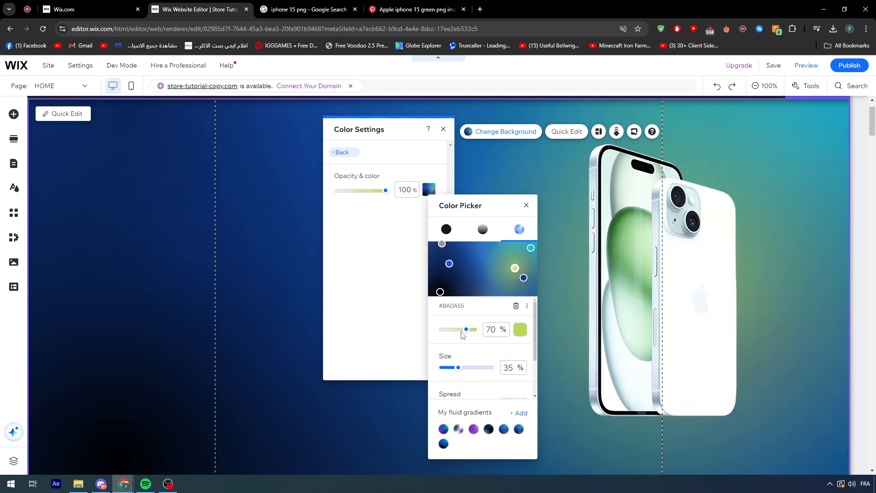
{"action": "left_click_drag", "start_coordinate": [461, 334], "coordinate": [460, 334]}
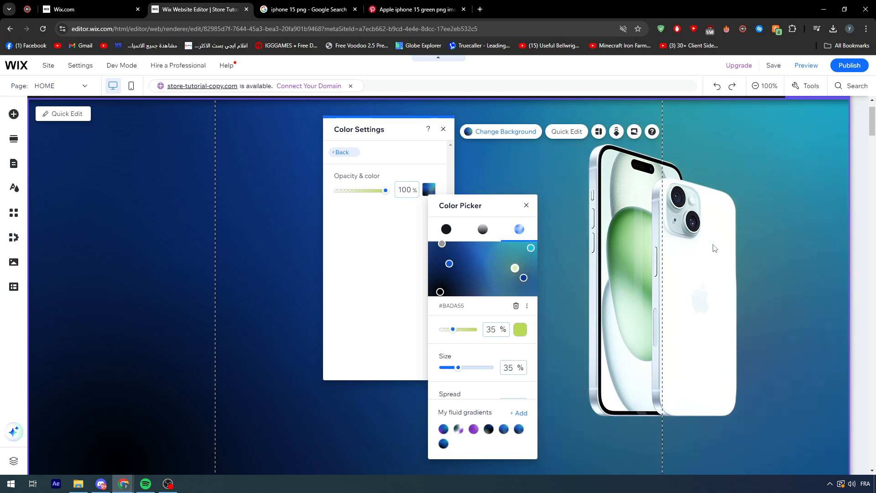
{"action": "left_click", "coordinate": [760, 237]}
{"action": "left_click", "coordinate": [479, 220]}
{"action": "left_click", "coordinate": [349, 204]}
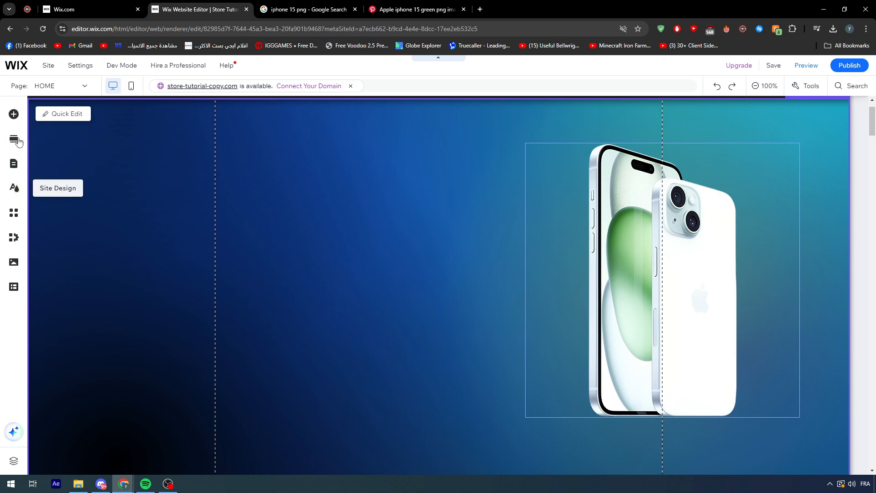
Add a Heading 1 text at the upper left of the Welcome section and a left-aligned Heading 2 directly beneath it.
{"action": "left_click", "coordinate": [13, 114]}
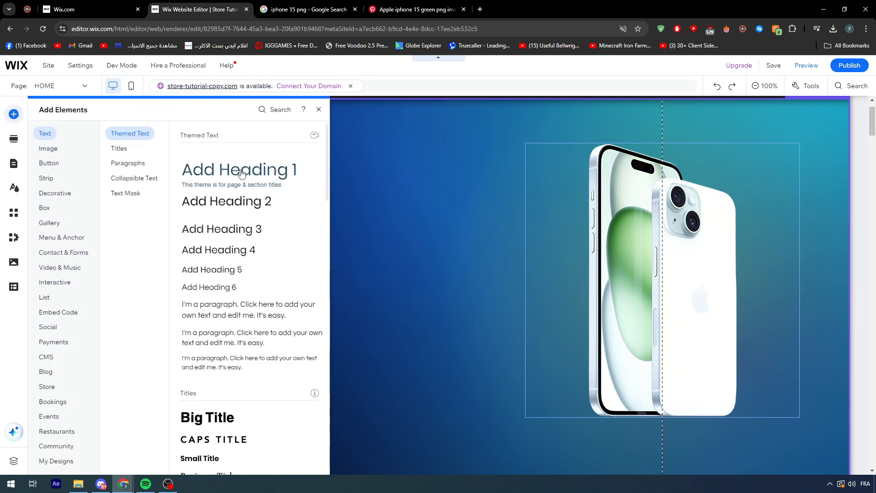
{"action": "left_click", "coordinate": [242, 173]}
{"action": "mouse_move", "coordinate": [389, 292]}
{"action": "left_mouse_down"}
{"action": "mouse_move", "coordinate": [186, 186]}
{"action": "mouse_move", "coordinate": [133, 181]}
{"action": "mouse_move", "coordinate": [166, 183]}
{"action": "left_mouse_up"}
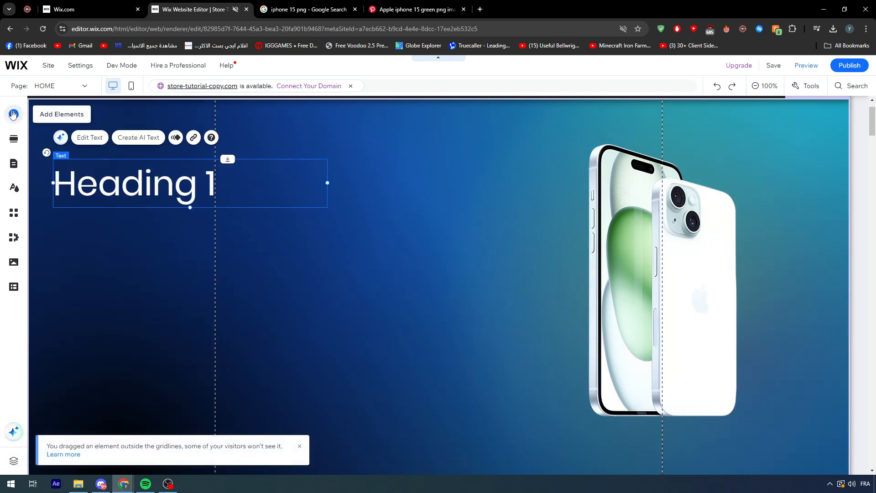
{"action": "left_click", "coordinate": [13, 114]}
{"action": "left_click", "coordinate": [229, 201]}
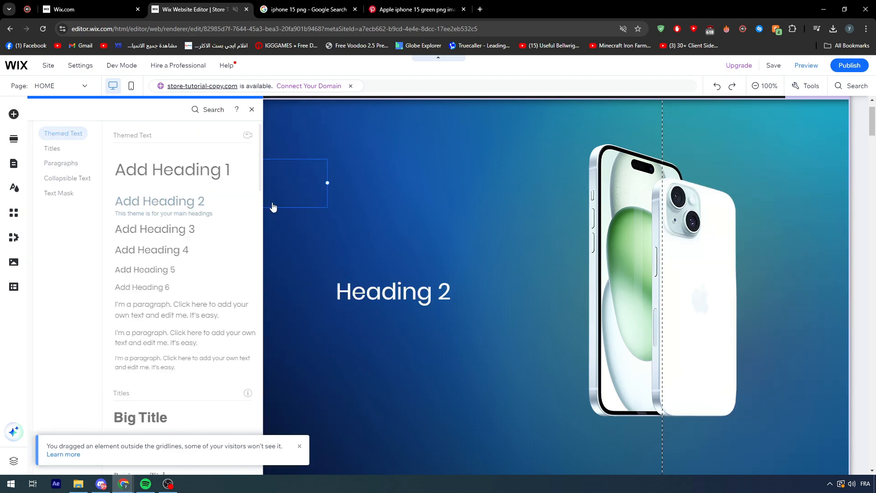
{"action": "mouse_move", "coordinate": [401, 295]}
{"action": "left_mouse_down"}
{"action": "mouse_move", "coordinate": [210, 270]}
{"action": "mouse_move", "coordinate": [118, 227]}
{"action": "left_mouse_up"}
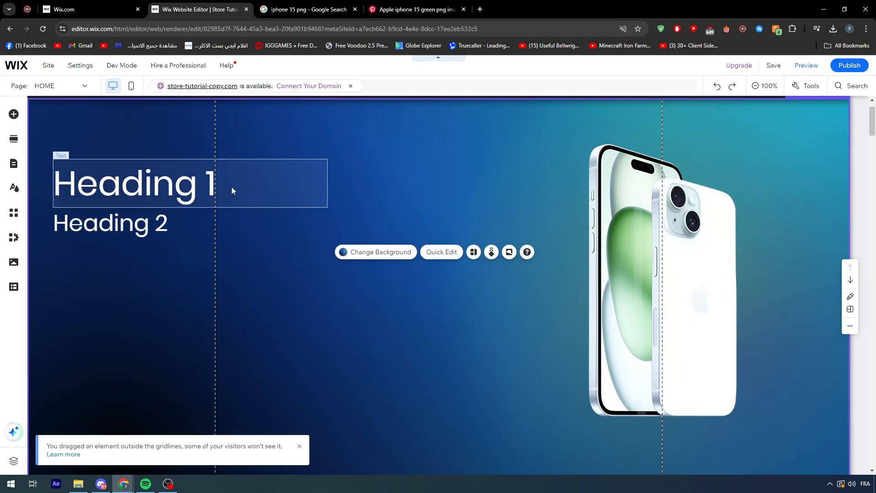
Add the green rounded SHOP arrow button directly below Heading 2, aligned with the left edge of both headings.
{"action": "left_click", "coordinate": [14, 114]}
{"action": "mouse_move", "coordinate": [49, 163]}
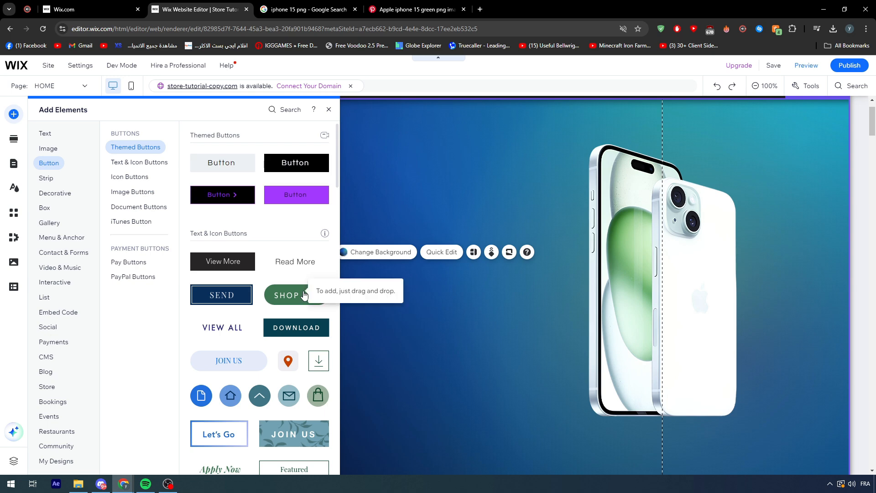
{"action": "left_click_drag", "start_coordinate": [303, 296], "coordinate": [84, 254]}
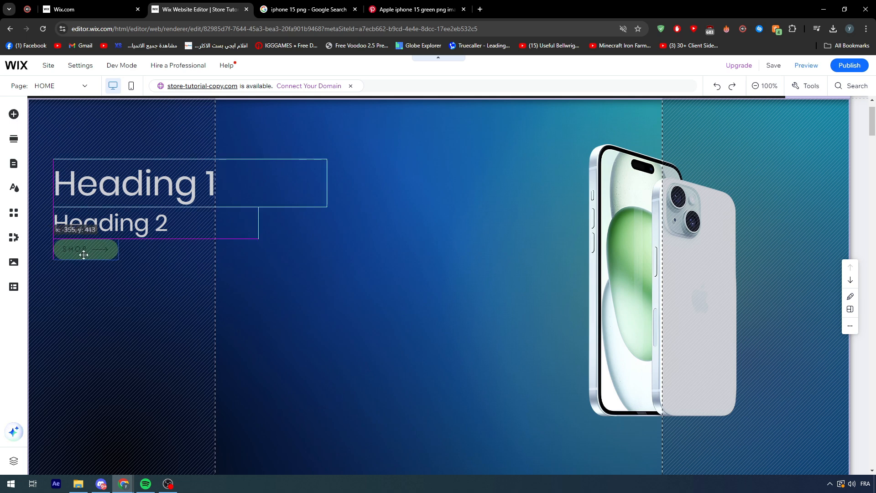
{"action": "left_click", "coordinate": [95, 187]}
{"action": "left_click", "coordinate": [93, 222]}
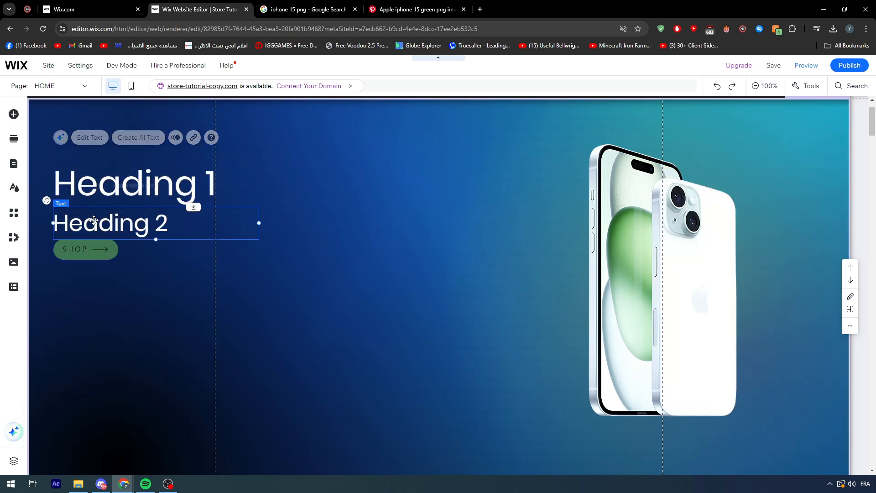
{"action": "left_click", "coordinate": [91, 249]}
{"action": "left_click", "coordinate": [93, 189]}
{"action": "left_click", "coordinate": [92, 226]}
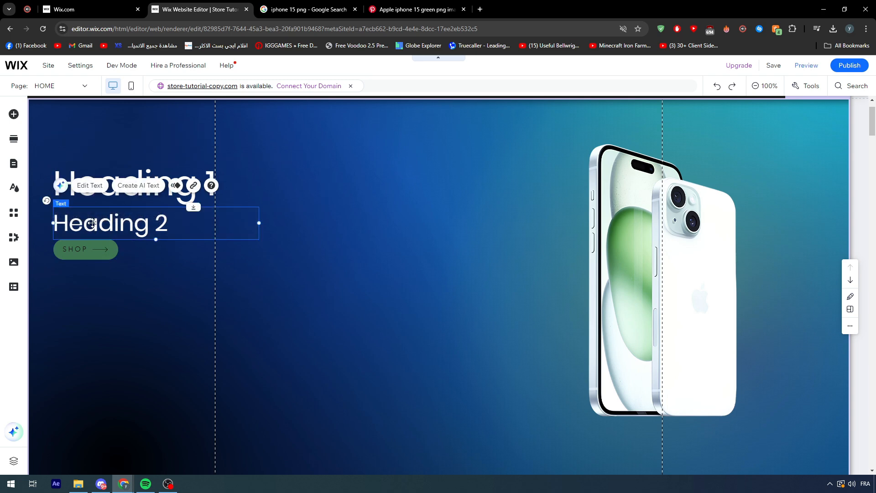
{"action": "left_click", "coordinate": [89, 203]}
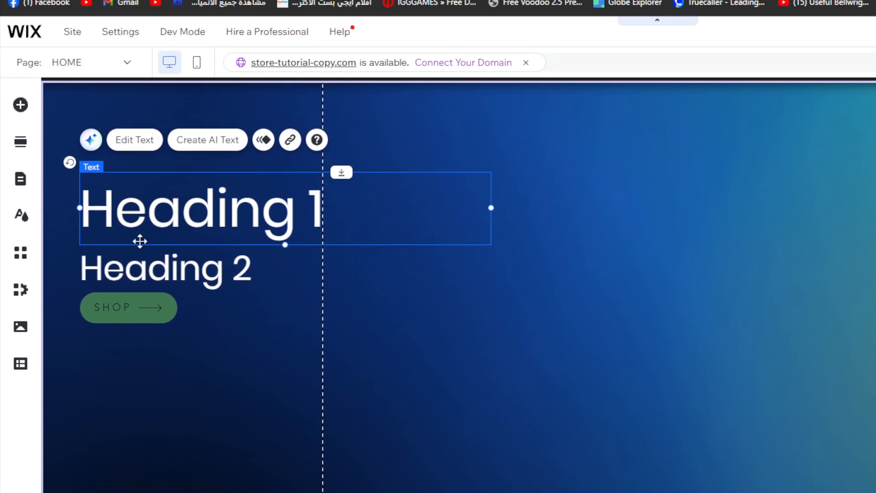
{"action": "left_click", "coordinate": [135, 308]}
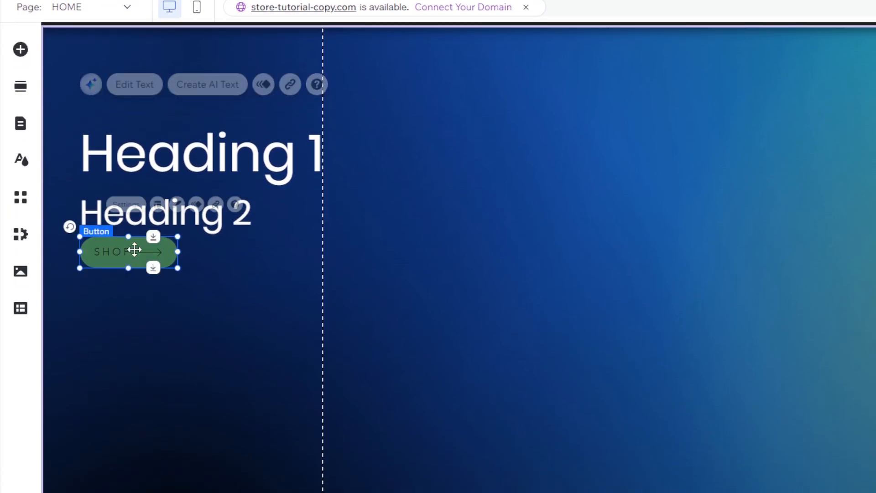
{"action": "left_click", "coordinate": [177, 204]}
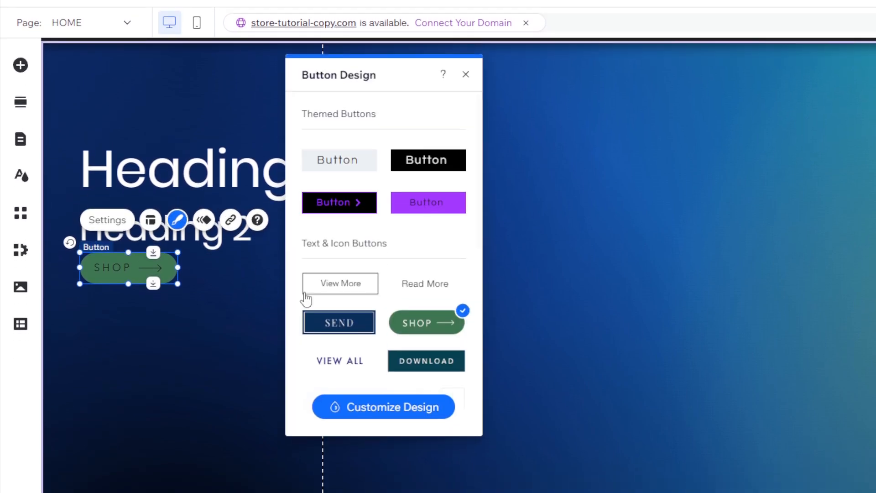
{"action": "left_click", "coordinate": [383, 407]}
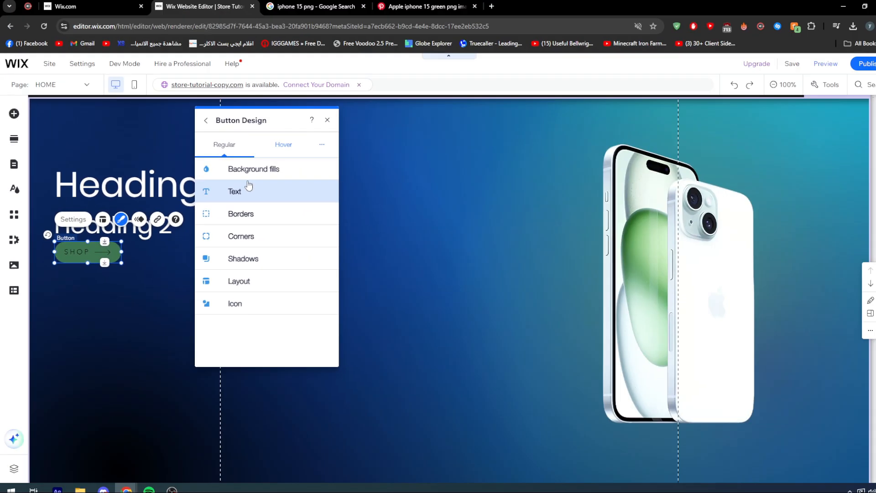
{"action": "left_click", "coordinate": [248, 169]}
{"action": "left_click", "coordinate": [236, 221]}
{"action": "left_click", "coordinate": [382, 207]}
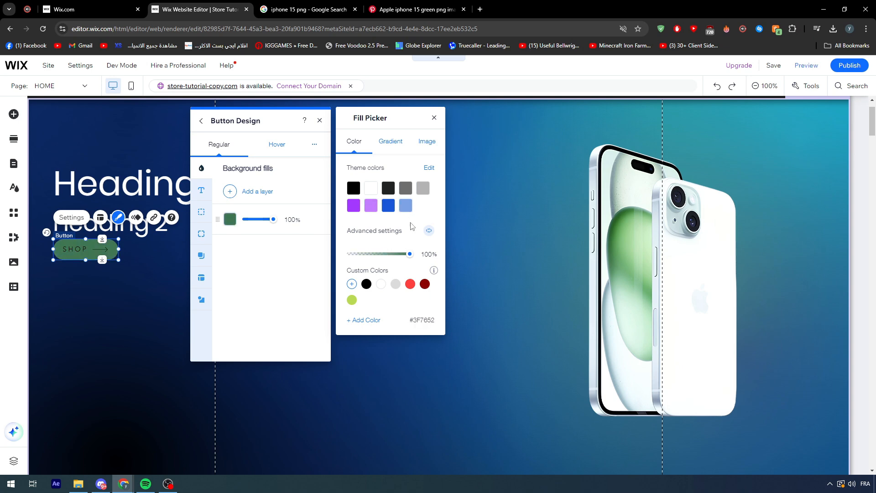
{"action": "left_click", "coordinate": [357, 296]}
{"action": "left_click", "coordinate": [351, 284]}
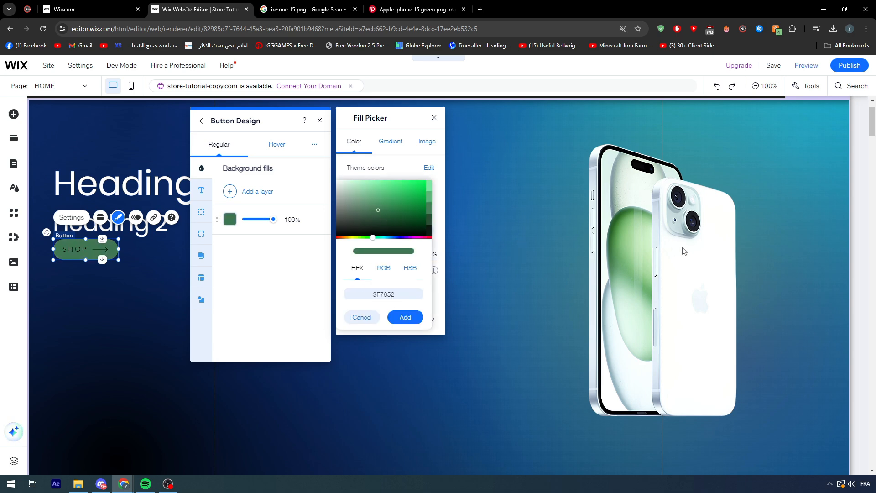
{"action": "left_click", "coordinate": [362, 317]}
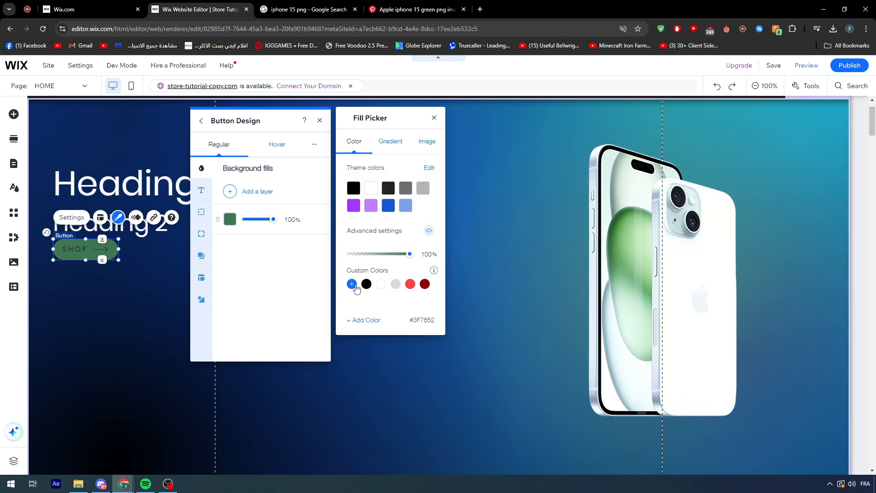
Try adjusting the white base color in the site's color theme, and close the theme editor without applying a color.
{"action": "left_click", "coordinate": [429, 168]}
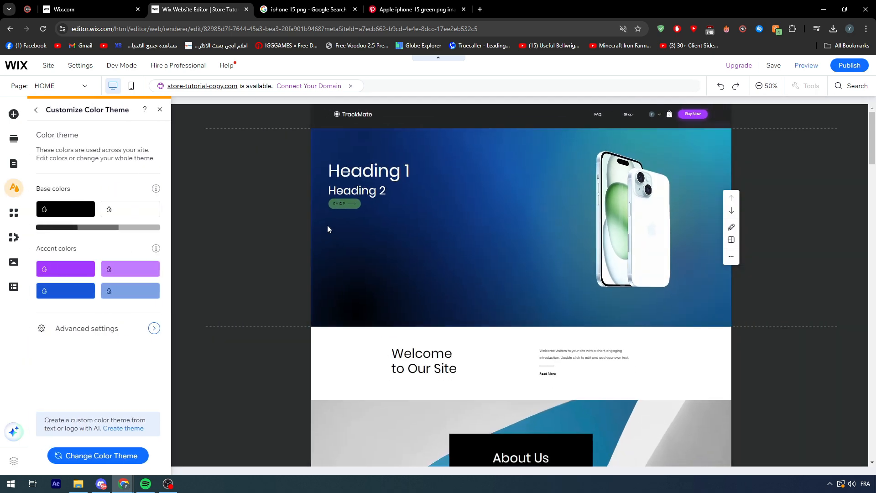
{"action": "left_click", "coordinate": [117, 212]}
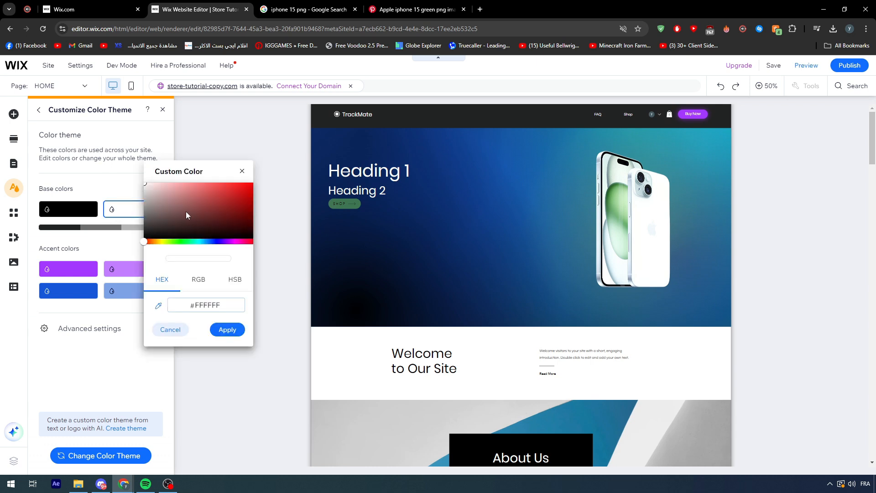
{"action": "left_click_drag", "start_coordinate": [147, 242], "coordinate": [127, 247]}
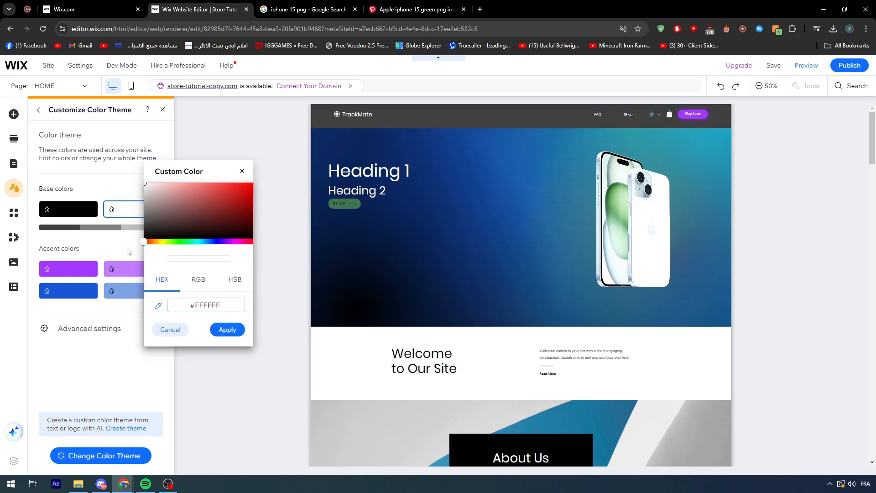
{"action": "left_click", "coordinate": [243, 172]}
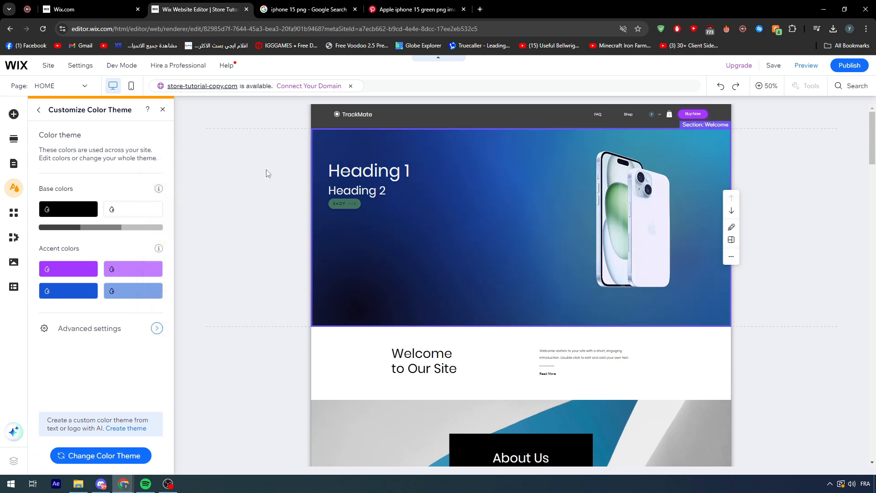
{"action": "left_click", "coordinate": [162, 110]}
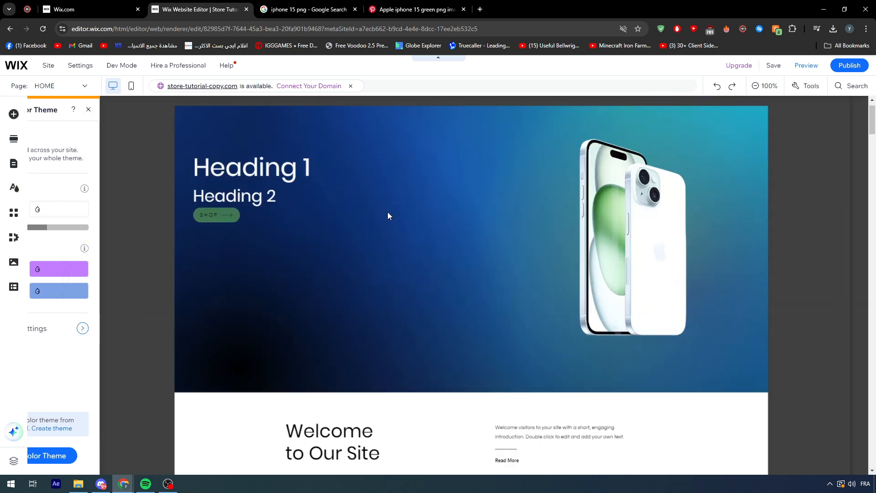
Change the SHOP button's background fill to the lime green custom color #BADA55 and close the button design settings.
{"action": "left_click", "coordinate": [86, 258]}
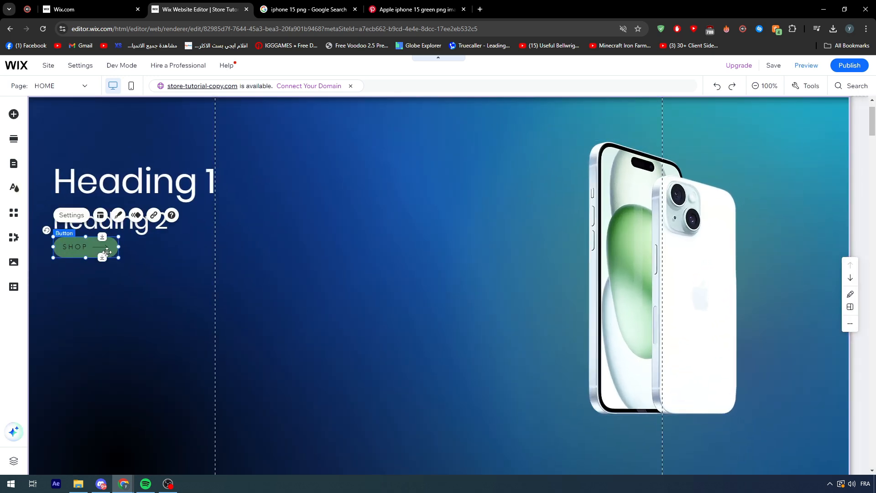
{"action": "left_click", "coordinate": [119, 215]}
{"action": "left_click", "coordinate": [265, 340]}
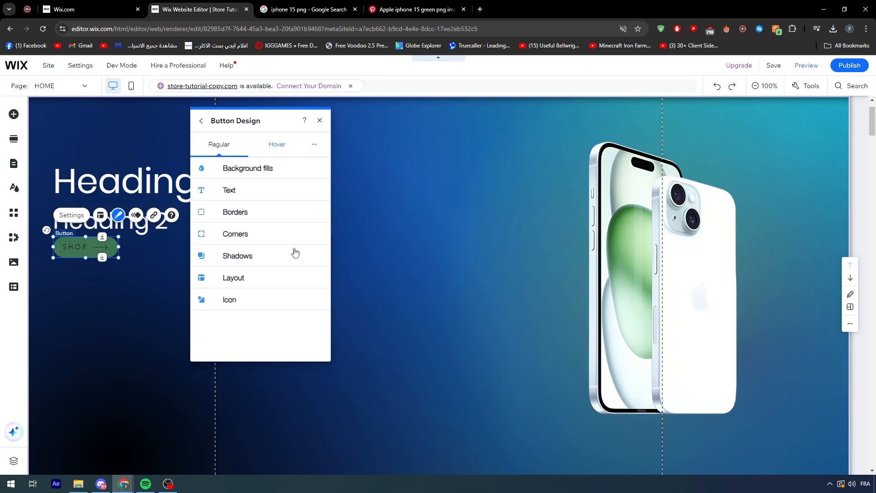
{"action": "left_click", "coordinate": [253, 176]}
{"action": "left_click", "coordinate": [231, 220]}
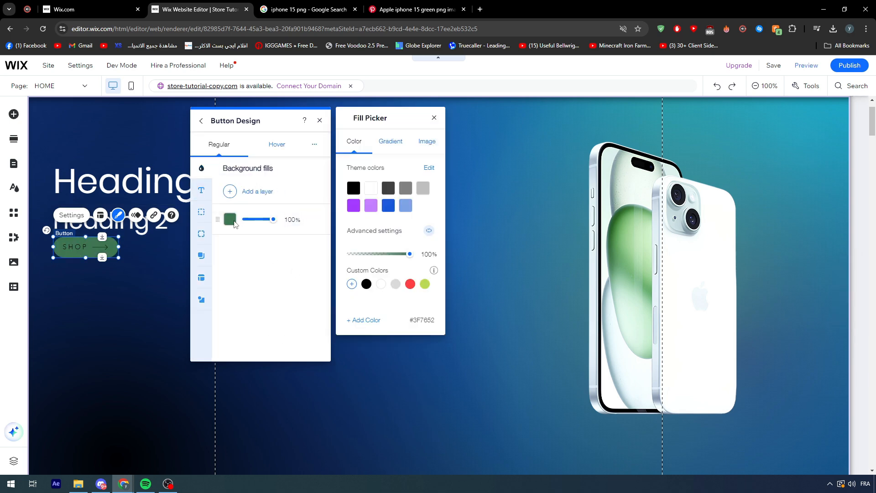
{"action": "left_click", "coordinate": [425, 284]}
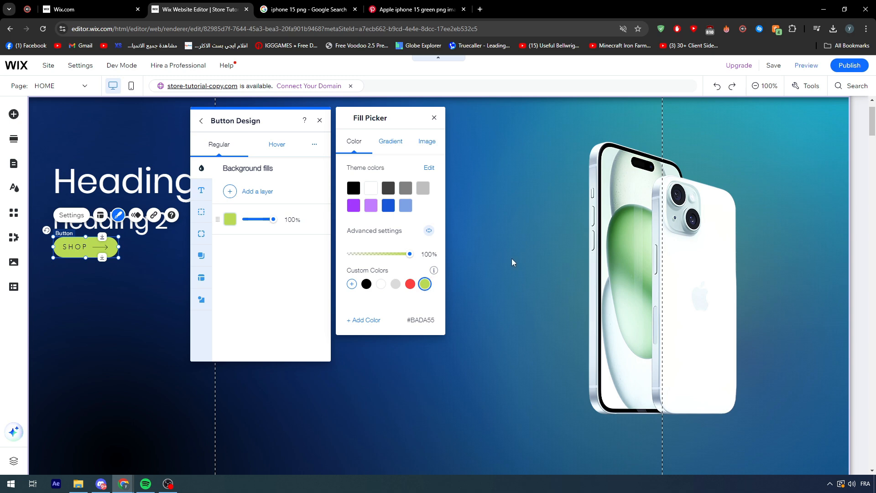
{"action": "left_click", "coordinate": [434, 118]}
{"action": "left_click", "coordinate": [357, 143]}
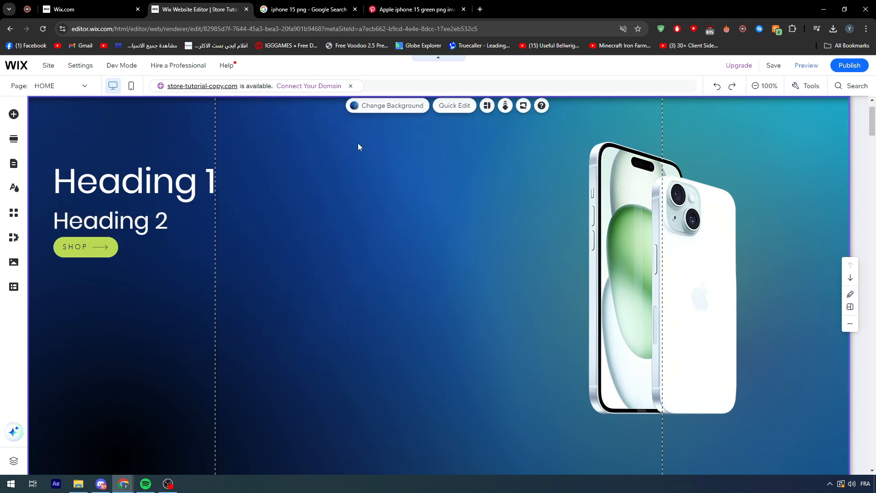
Replace the Heading 1 text in the Welcome section with "HAVE THIS IDEA !!".
{"action": "left_click", "coordinate": [198, 268]}
{"action": "double_click", "coordinate": [145, 179]}
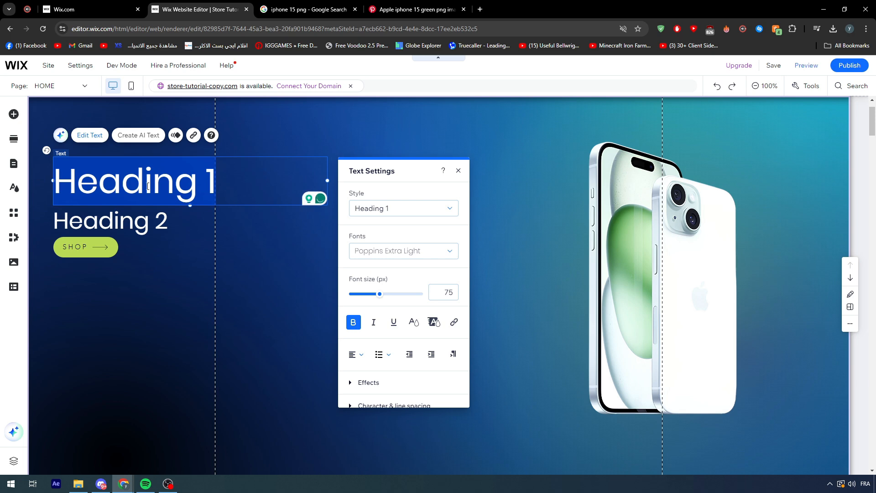
{"action": "type", "text": "HAVE"}
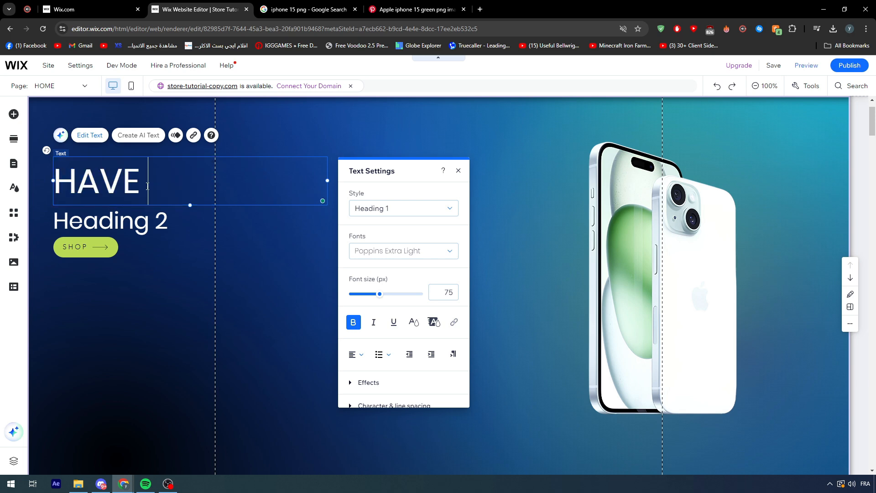
{"action": "type", "text": " THIS IDEA"}
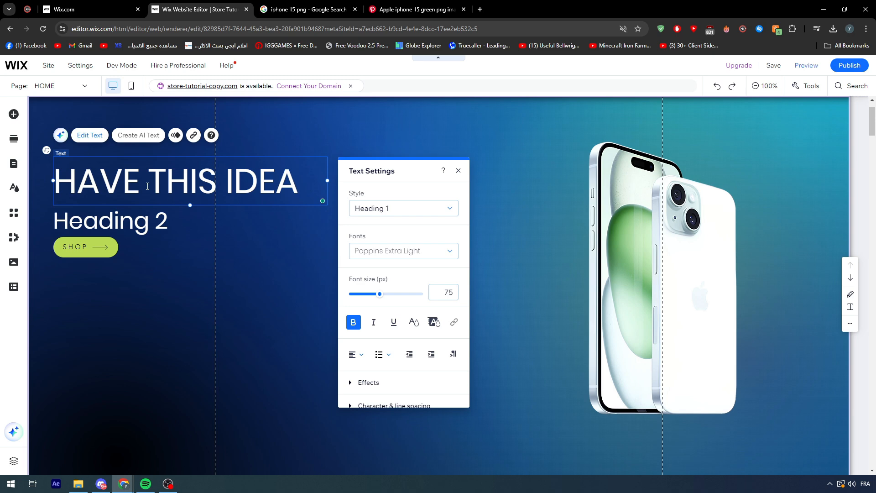
{"action": "type", "text": " §"}
{"action": "key", "text": "BackSpace"}
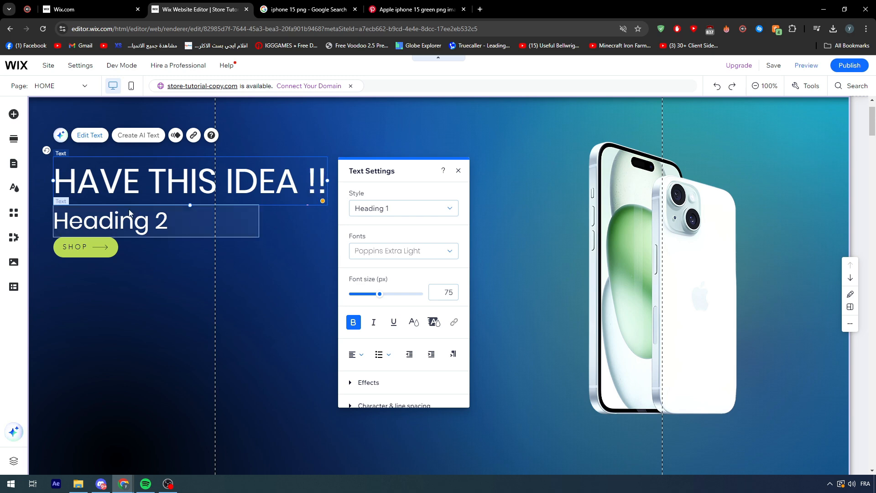
Replace the Heading 2 text above the SHOP button with "Get your APPLE NOW".
{"action": "left_click", "coordinate": [132, 212]}
{"action": "double_click", "coordinate": [132, 213]}
{"action": "type", "text": "Get"}
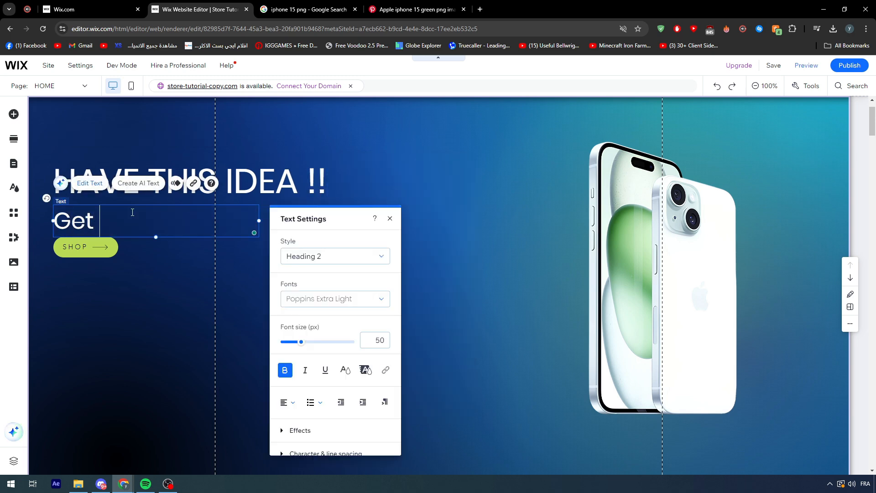
{"action": "type", "text": " your APPLE N"}
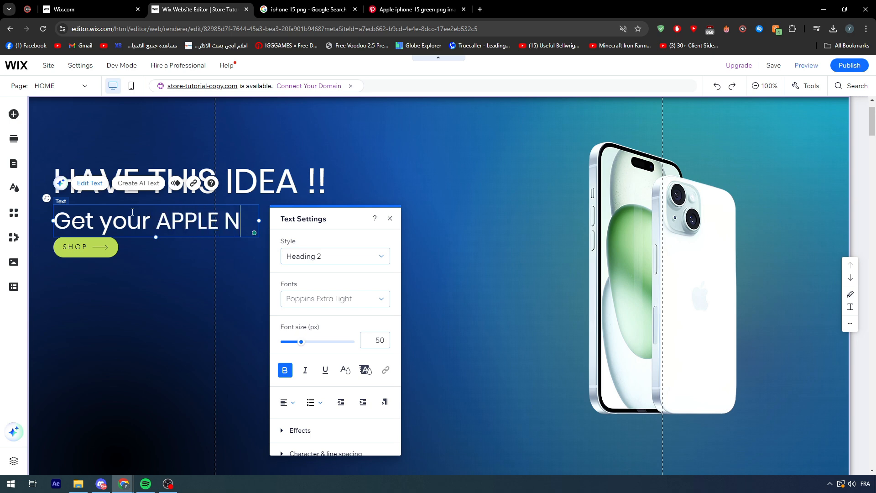
{"action": "type", "text": "OW"}
{"action": "left_click", "coordinate": [139, 303]}
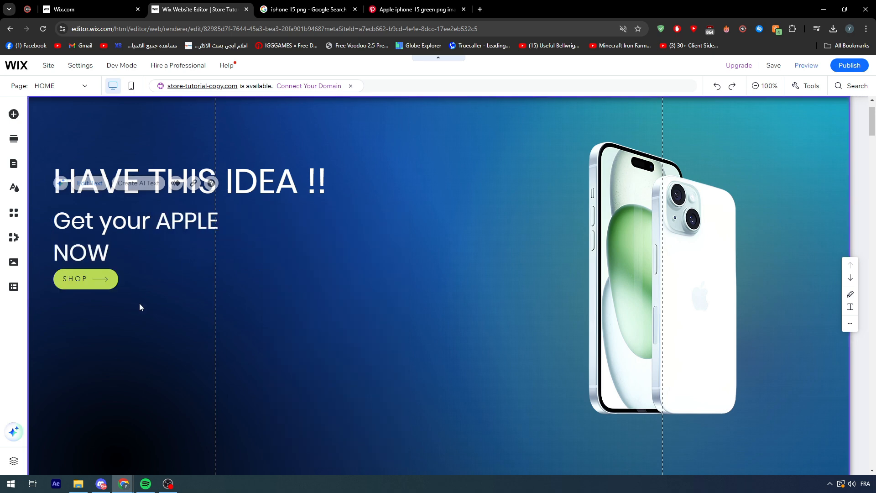
{"action": "left_click", "coordinate": [136, 239]}
{"action": "scroll", "coordinate": [379, 249], "scroll_direction": "up", "scroll_amount": 1}
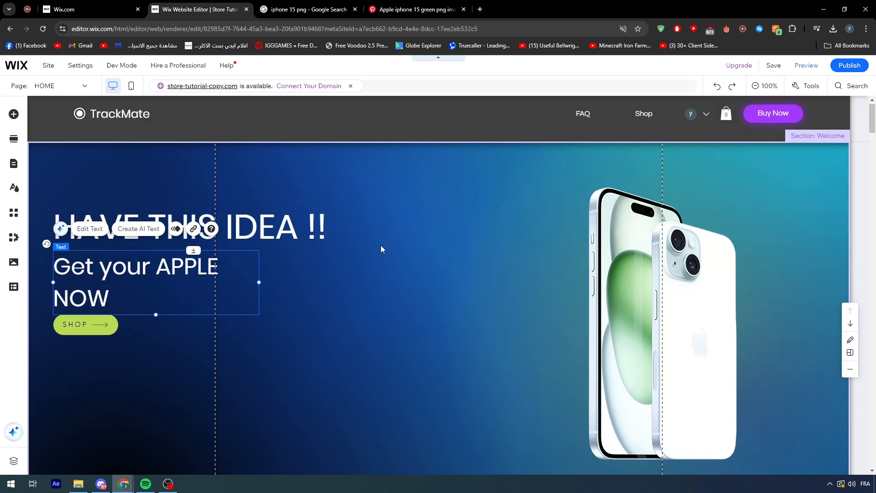
Delete both headings, the green SHOP button and the iPhone image from the Welcome section.
{"action": "left_click", "coordinate": [231, 226]}
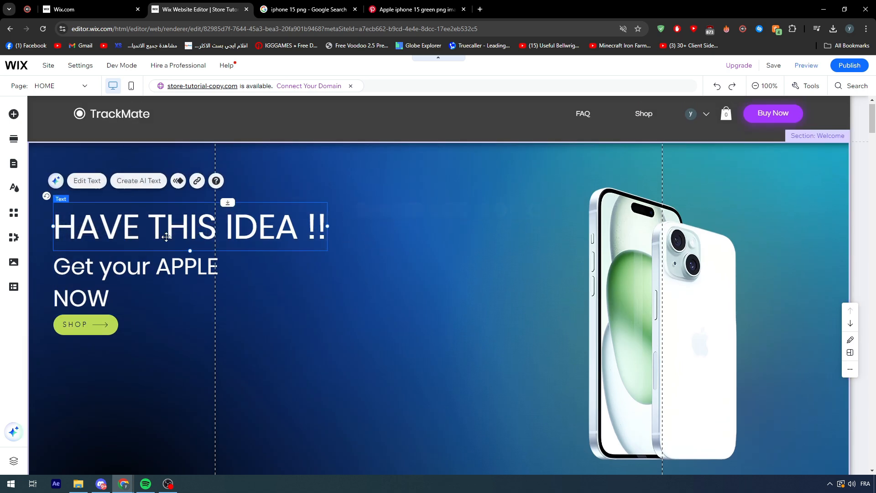
{"action": "key", "text": "Delete"}
{"action": "left_click", "coordinate": [121, 276]}
{"action": "key", "text": "Delete"}
{"action": "left_click", "coordinate": [85, 324]}
{"action": "key", "text": "Delete"}
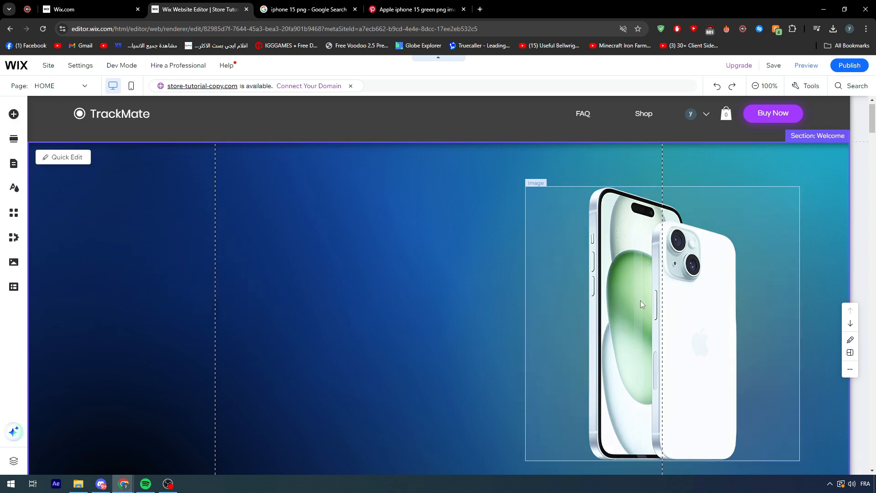
{"action": "left_click", "coordinate": [641, 304]}
{"action": "key", "text": "Delete"}
Change the Welcome section's background to the "Laundry Hanging" image from the Media from Wix library.
{"action": "left_click", "coordinate": [248, 227]}
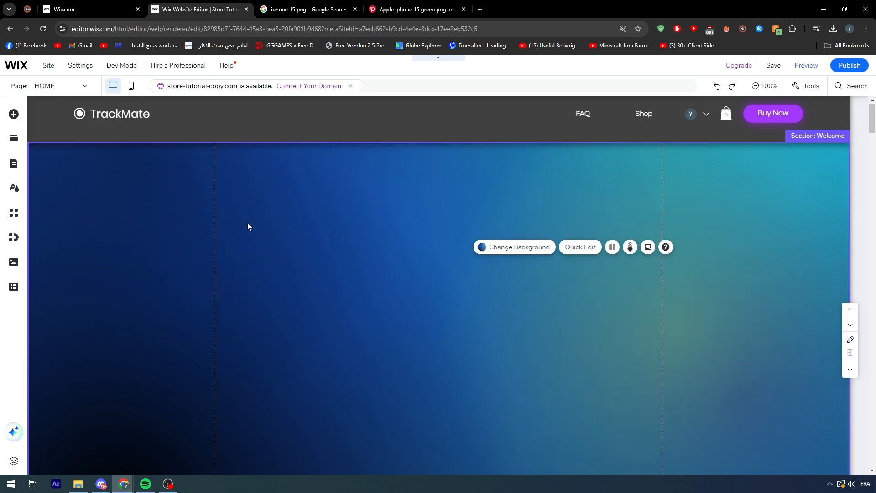
{"action": "left_click", "coordinate": [525, 248]}
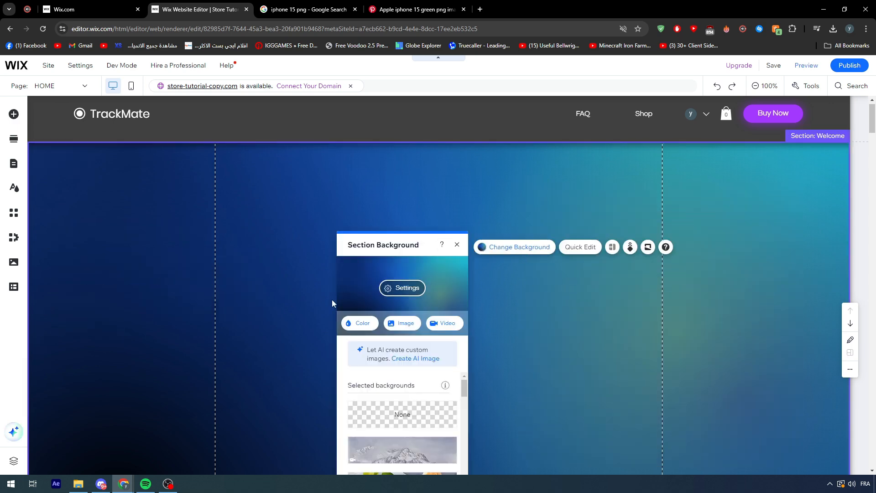
{"action": "left_click", "coordinate": [406, 327]}
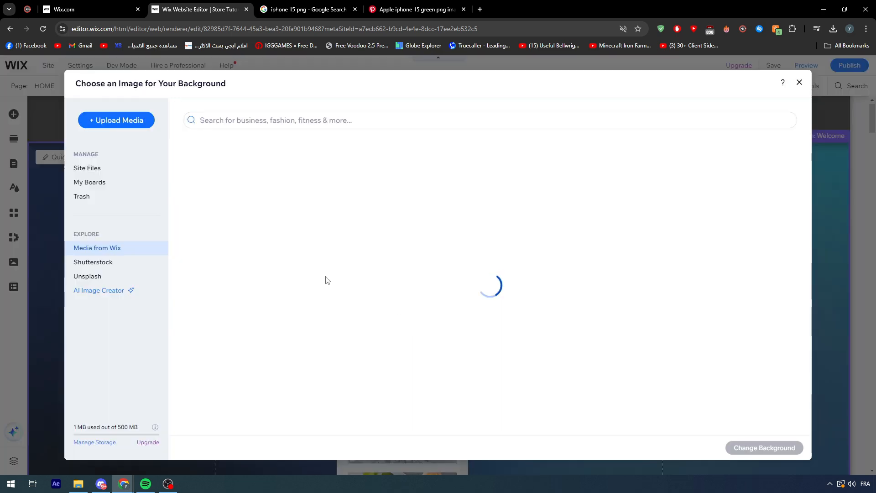
{"action": "scroll", "coordinate": [735, 270], "scroll_direction": "down", "scroll_amount": 10}
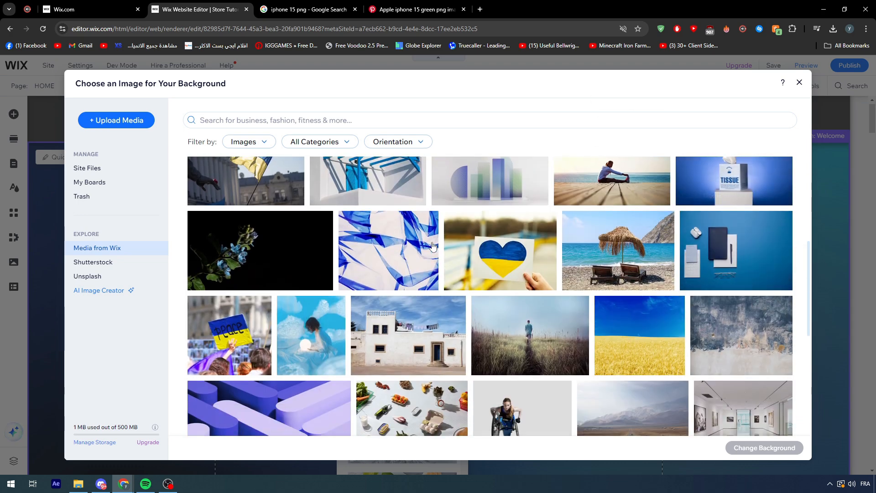
{"action": "scroll", "coordinate": [270, 266], "scroll_direction": "down", "scroll_amount": 5}
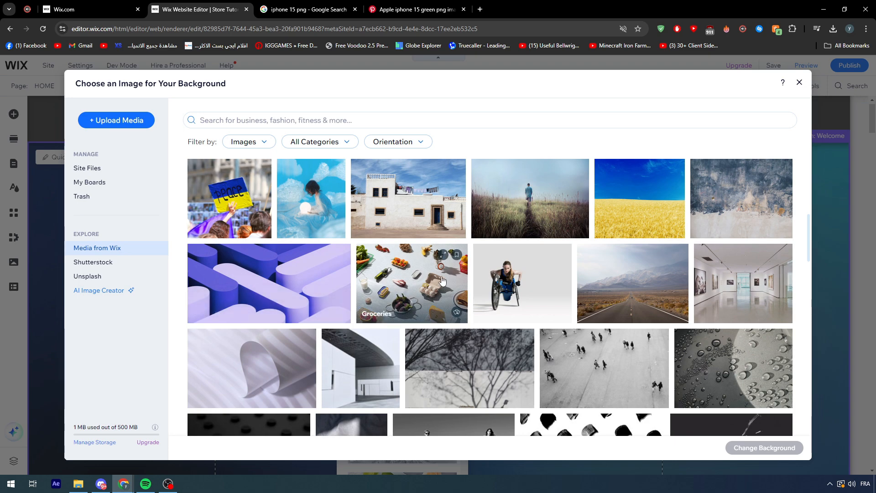
{"action": "left_click", "coordinate": [427, 212]}
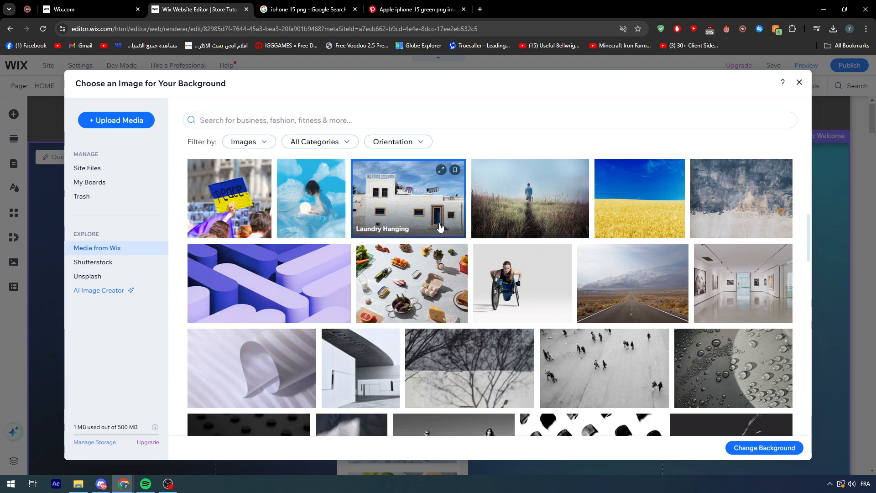
{"action": "left_click", "coordinate": [756, 447]}
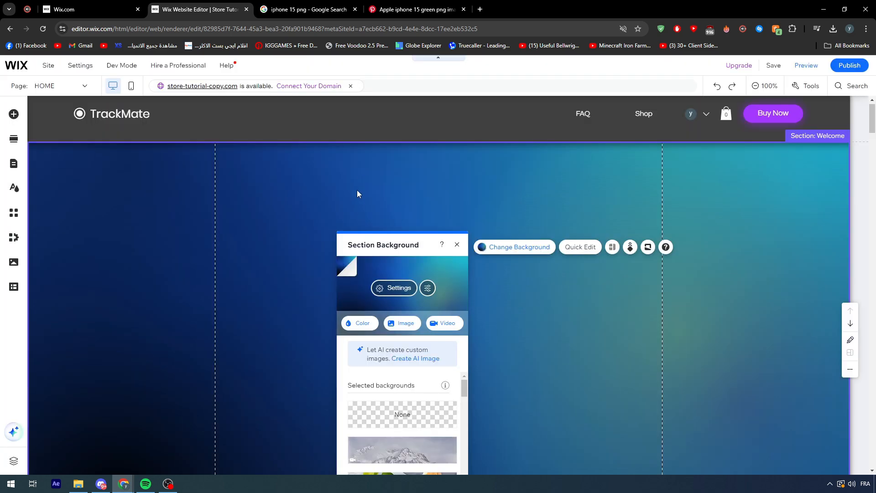
{"action": "scroll", "coordinate": [212, 188], "scroll_direction": "down", "scroll_amount": 4}
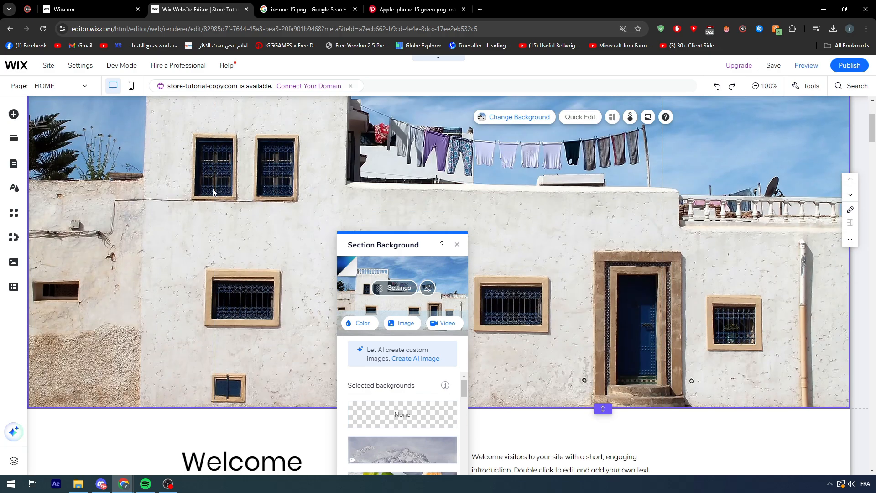
{"action": "scroll", "coordinate": [341, 197], "scroll_direction": "up", "scroll_amount": 2}
{"action": "scroll", "coordinate": [341, 197], "scroll_direction": "up", "scroll_amount": 2}
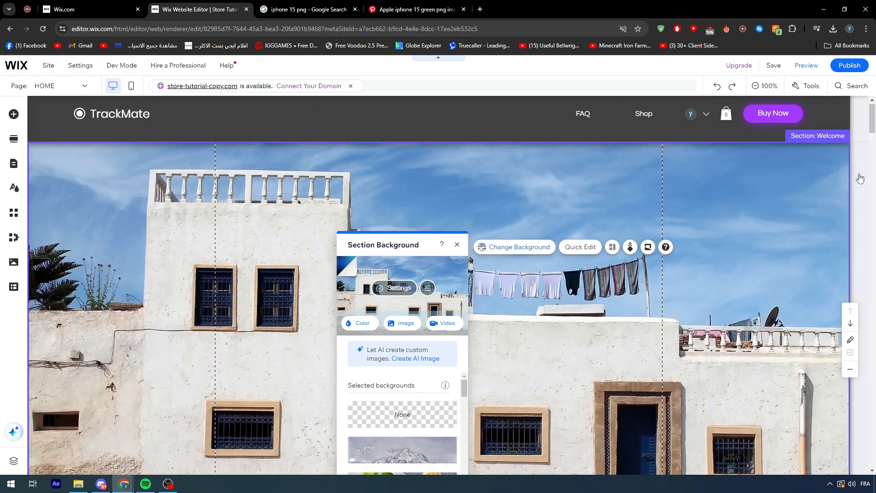
{"action": "left_click", "coordinate": [850, 119]}
{"action": "scroll", "coordinate": [483, 220], "scroll_direction": "down", "scroll_amount": 3}
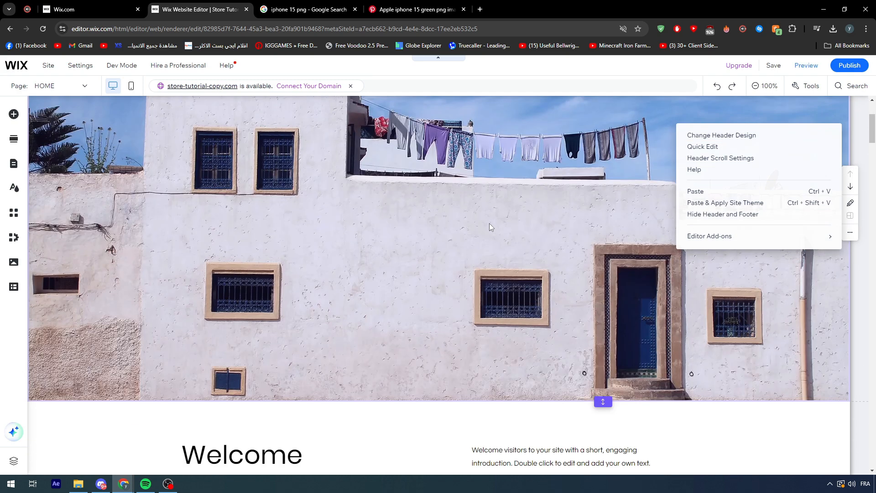
{"action": "scroll", "coordinate": [490, 223], "scroll_direction": "up", "scroll_amount": 3}
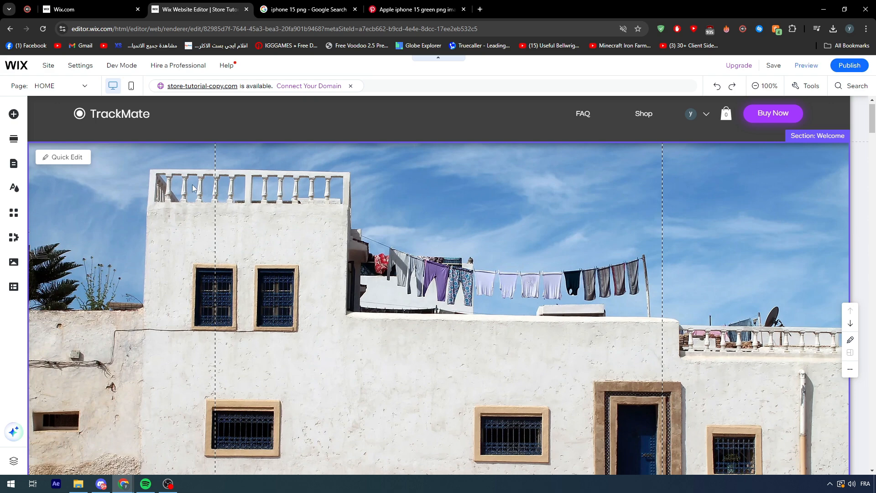
Open the AI Image Creator from the Welcome section's Quick Edit background options, and cancel it without creating an image.
{"action": "left_click", "coordinate": [64, 157]}
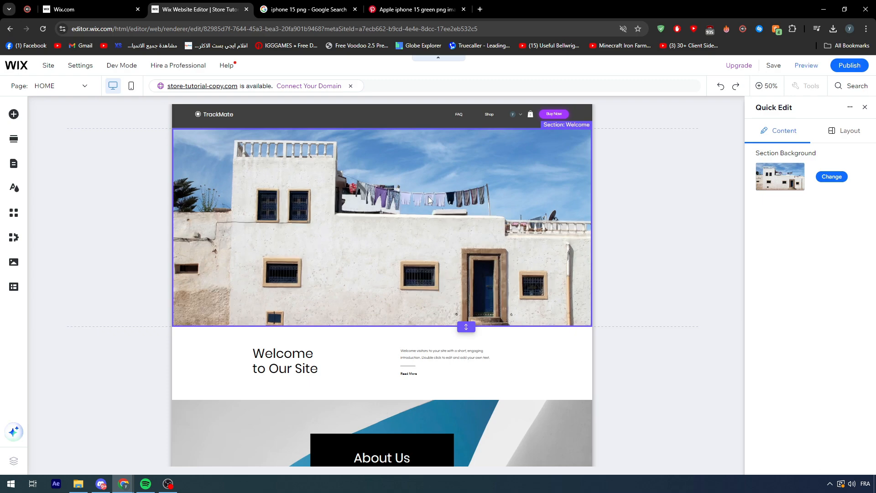
{"action": "left_click", "coordinate": [835, 178]}
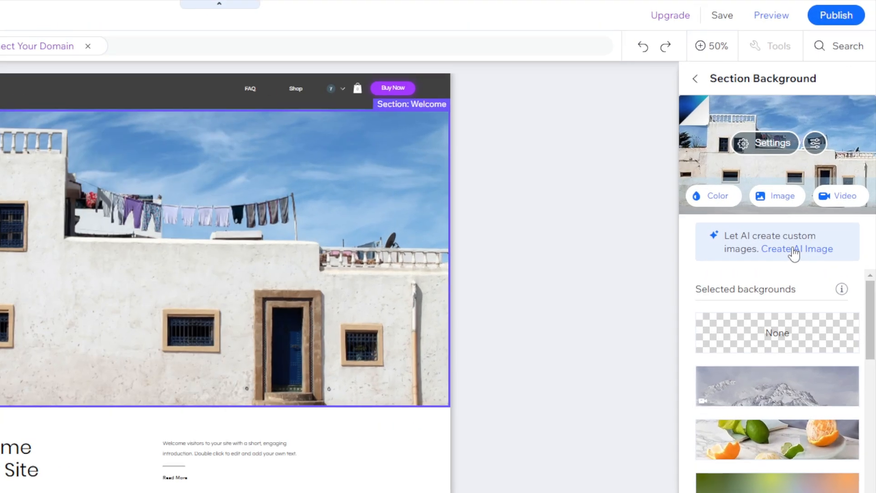
{"action": "left_click", "coordinate": [822, 222]}
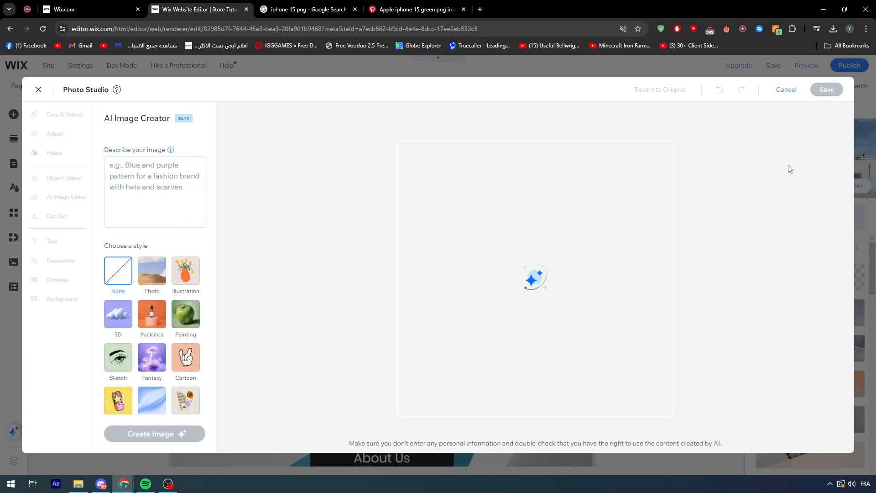
{"action": "left_click", "coordinate": [776, 94]}
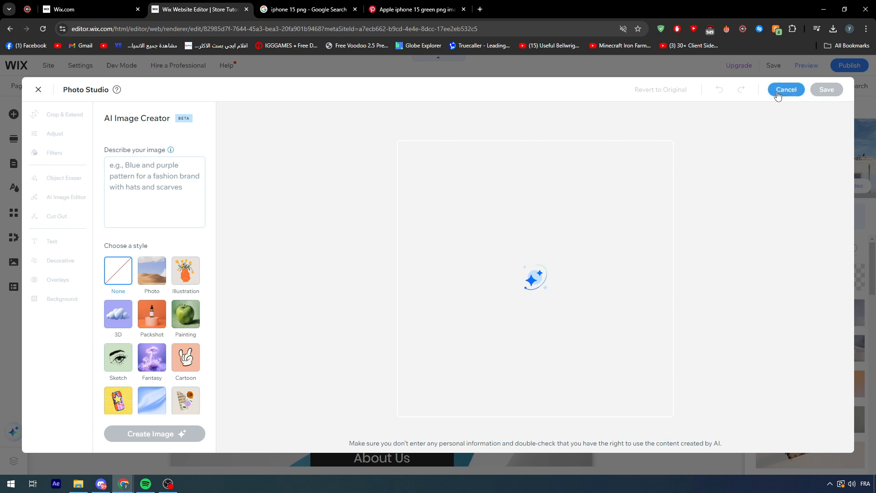